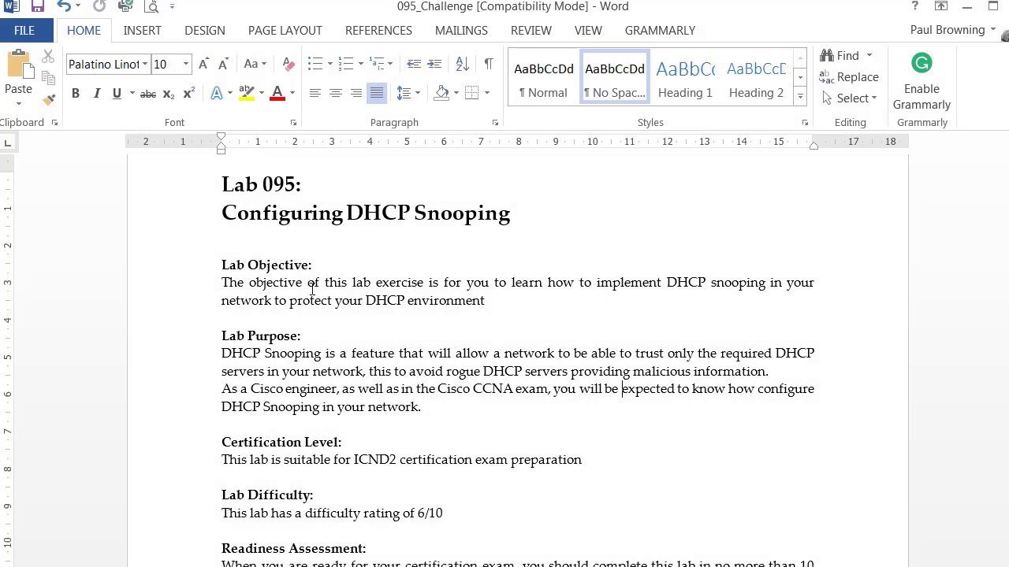
Review the Lab 095 'Configuring DHCP Snooping' heading and its purpose paragraph in Word.
scroll(311, 293, "up", 2)
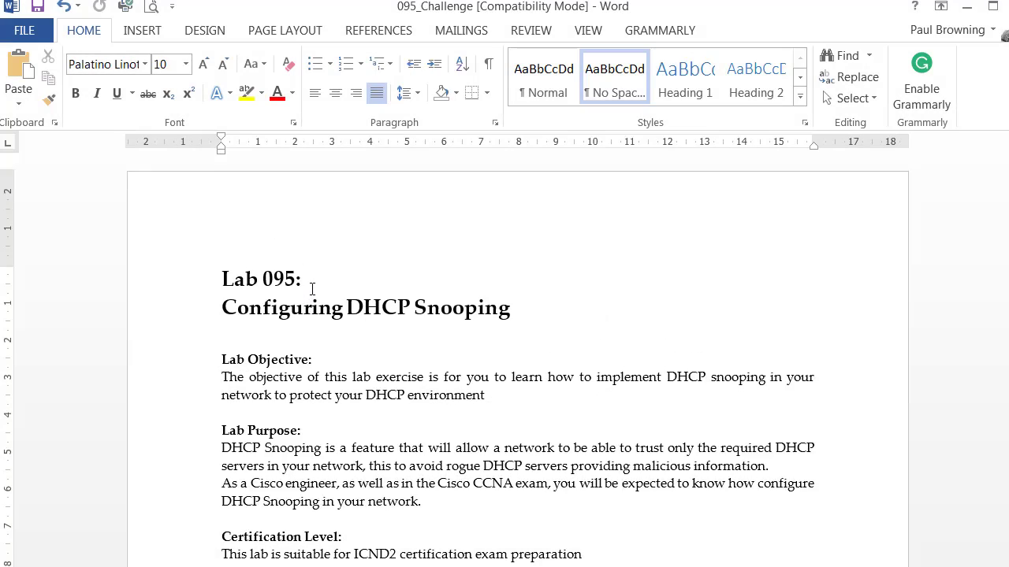
scroll(268, 275, "down", 1)
scroll(266, 277, "down", 2)
scroll(252, 228, "up", 1)
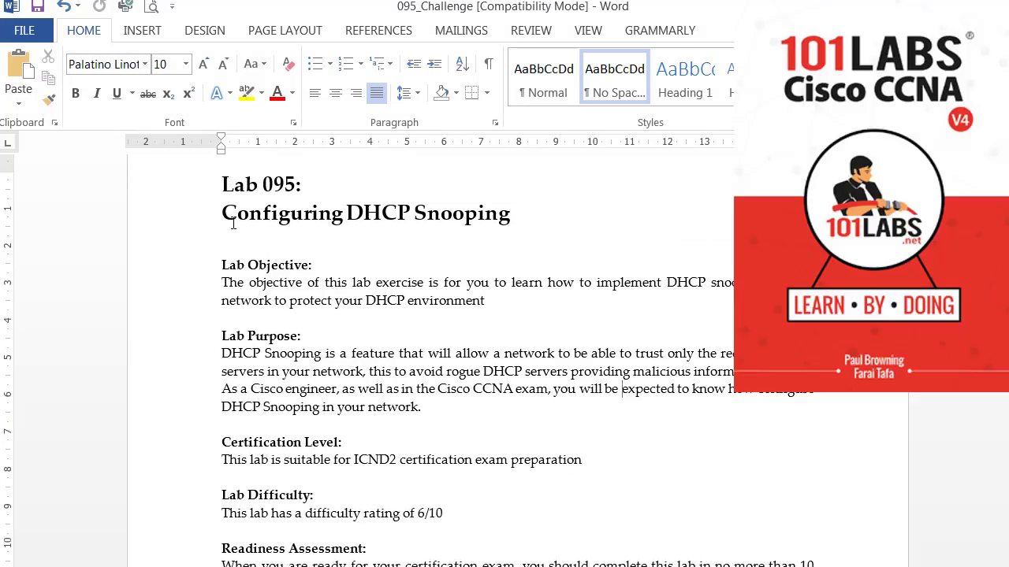
left_click(225, 214)
triple_click(310, 219)
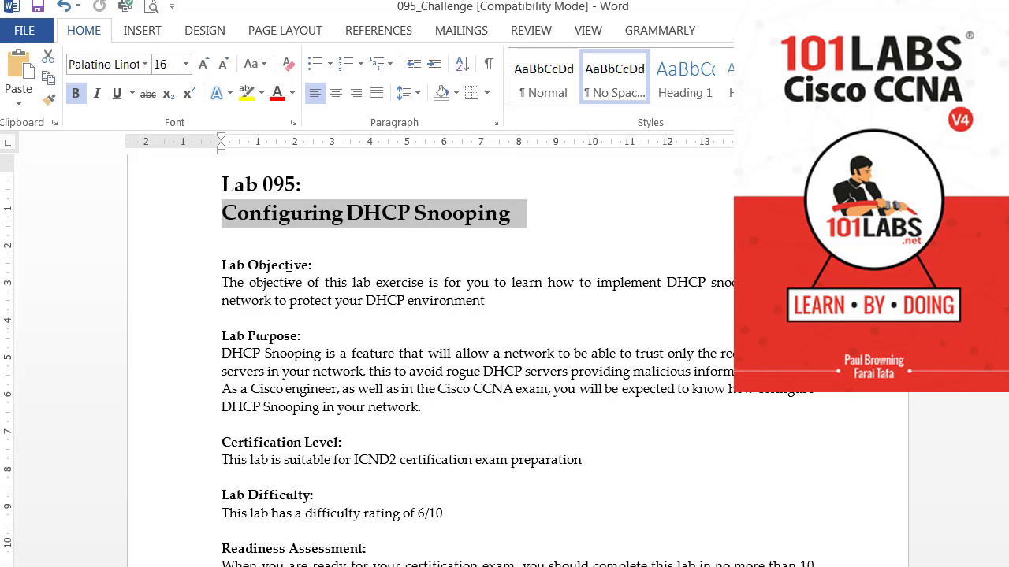
scroll(216, 363, "down", 2)
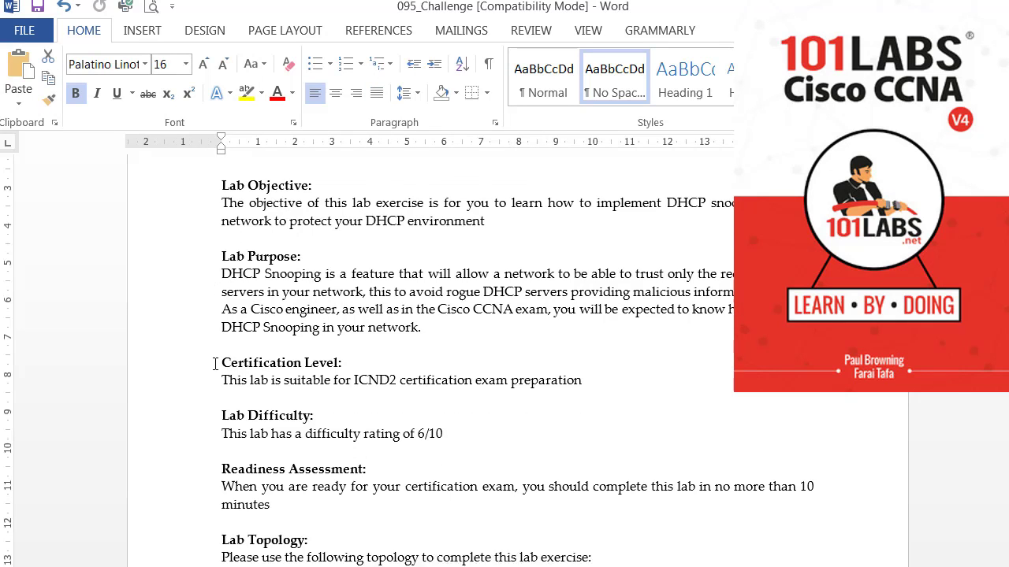
triple_click(237, 276)
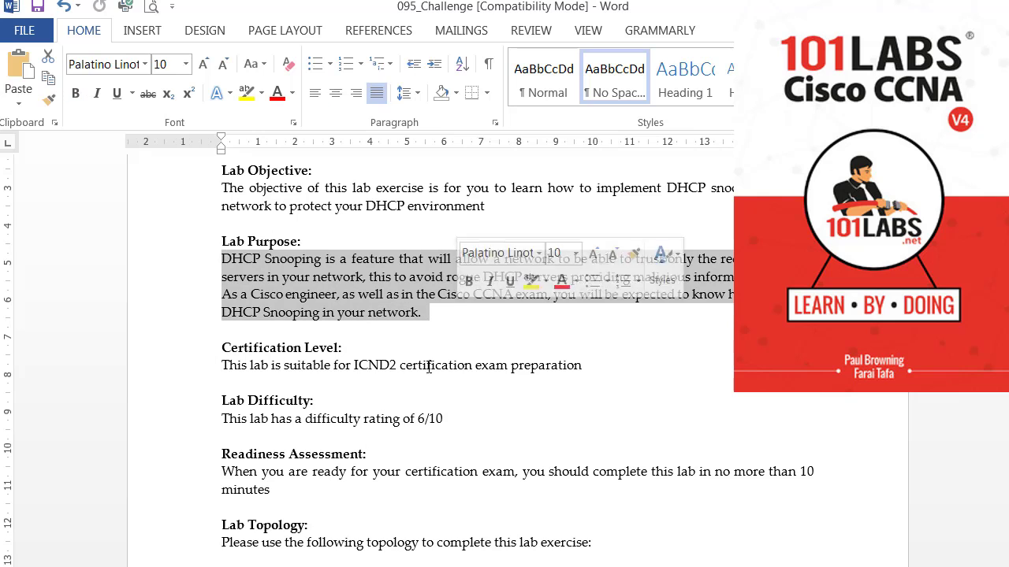
Scroll down to the lab's four-task list and highlight it for reading.
scroll(416, 407, "down", 2)
scroll(416, 407, "down", 5)
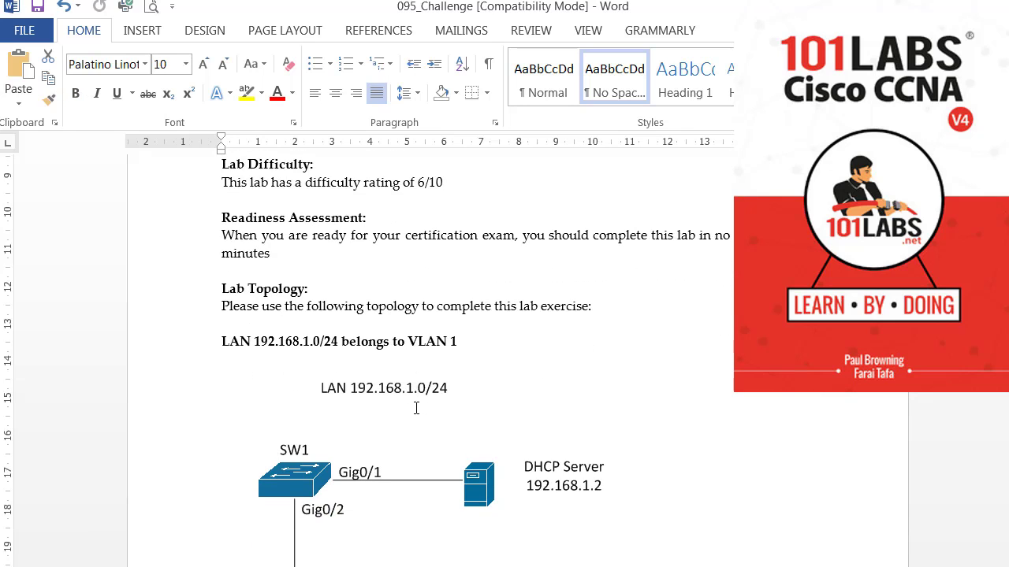
scroll(416, 408, "down", 1)
scroll(416, 407, "down", 3)
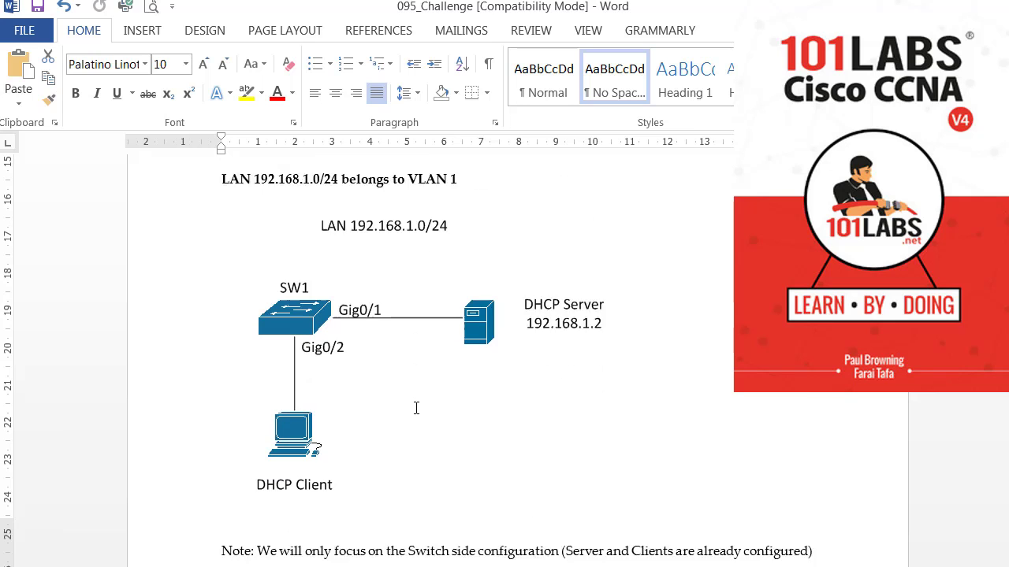
scroll(416, 407, "down", 6)
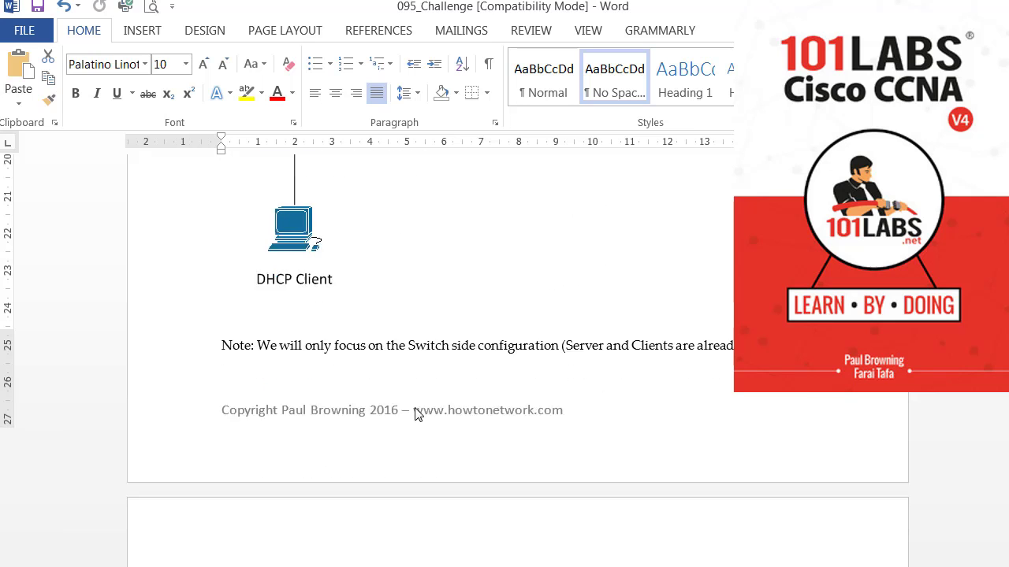
scroll(416, 407, "down", 6)
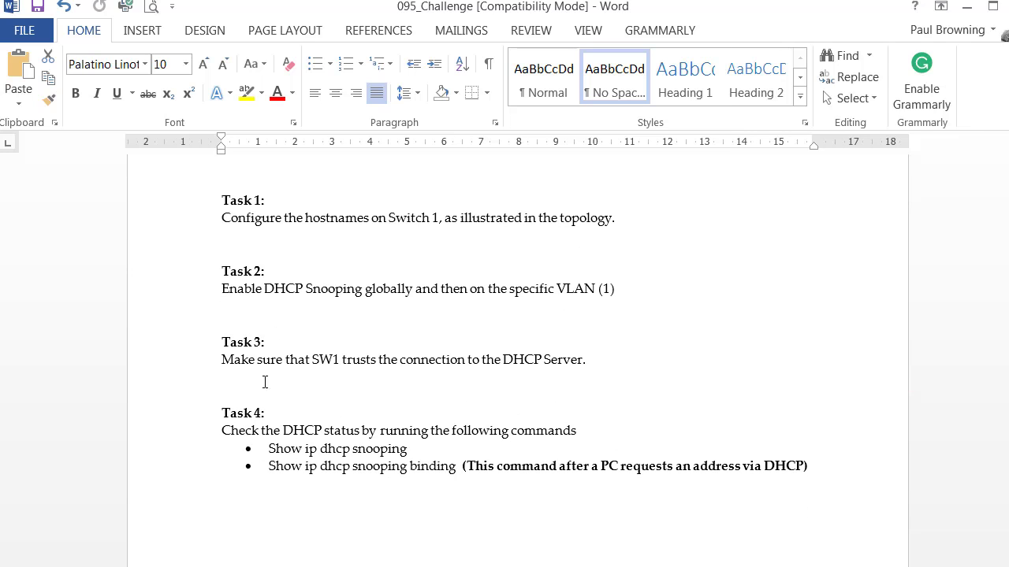
left_click_drag(233, 364, 814, 466)
left_click(596, 433)
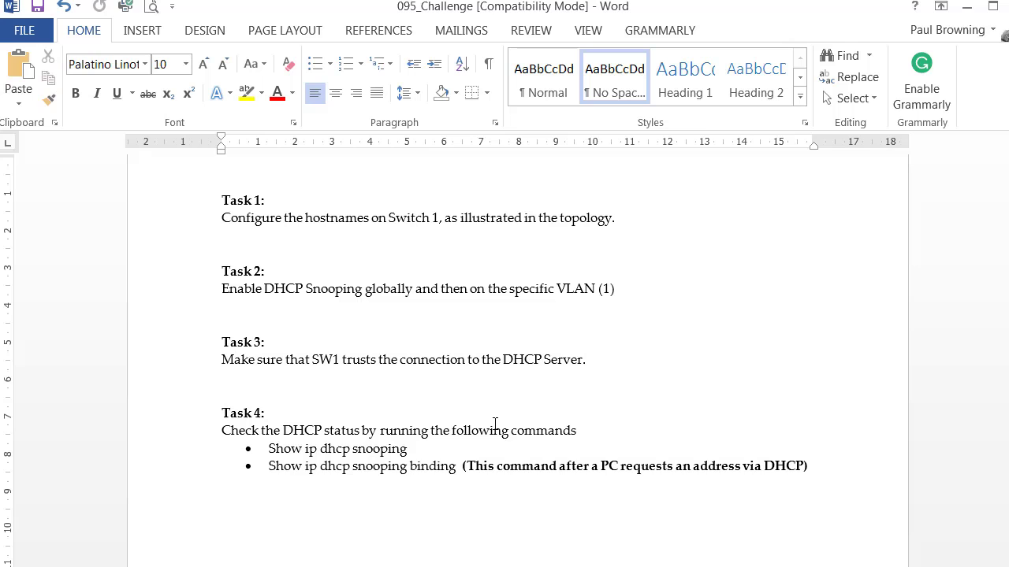
scroll(495, 424, "down", 1)
scroll(495, 424, "up", 5)
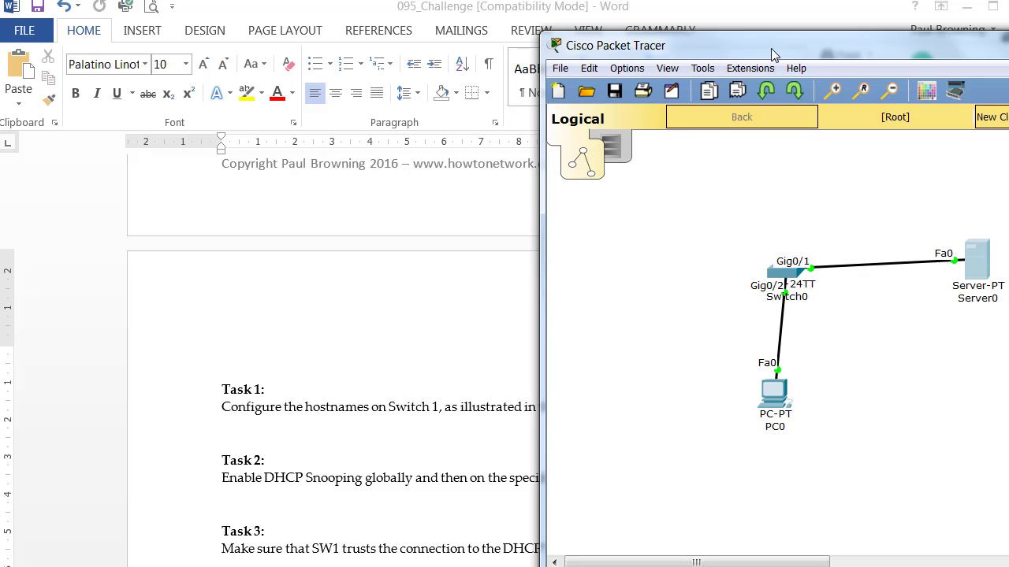
Enlarge the Switch0 console and exit interface mode back to global configuration.
left_click_drag(763, 48, 244, 14)
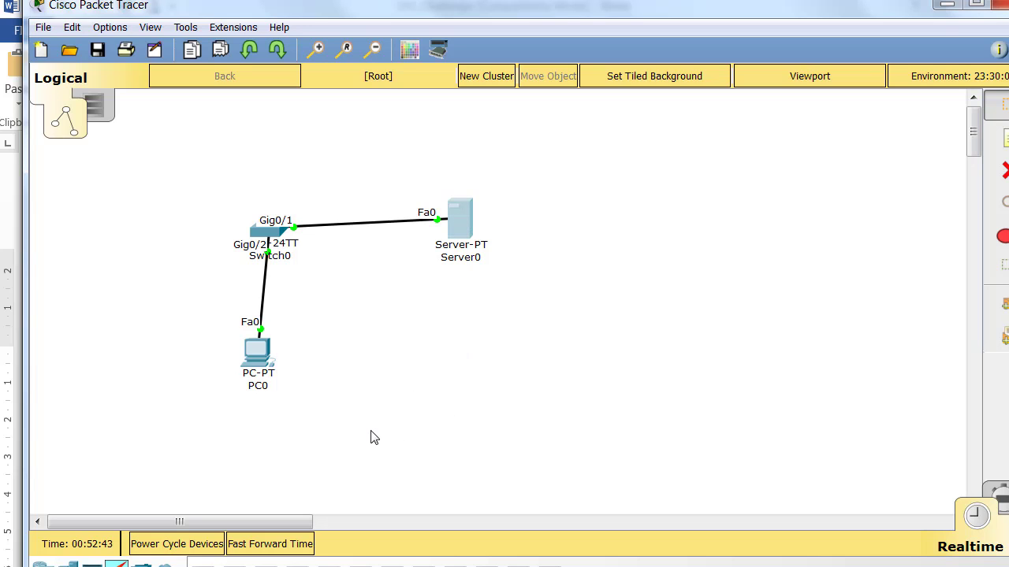
left_click(977, 76)
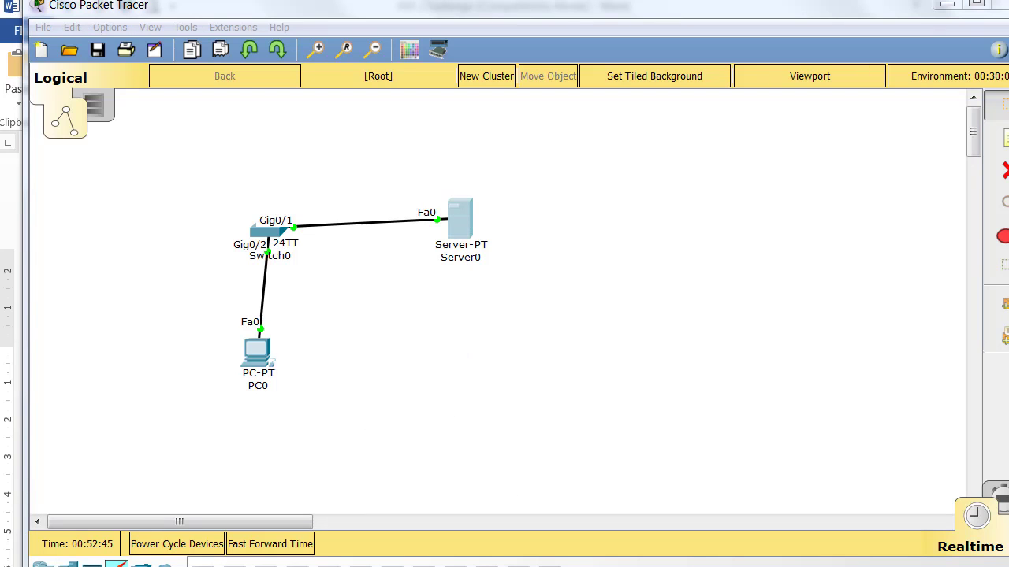
left_click_drag(590, 201, 252, 76)
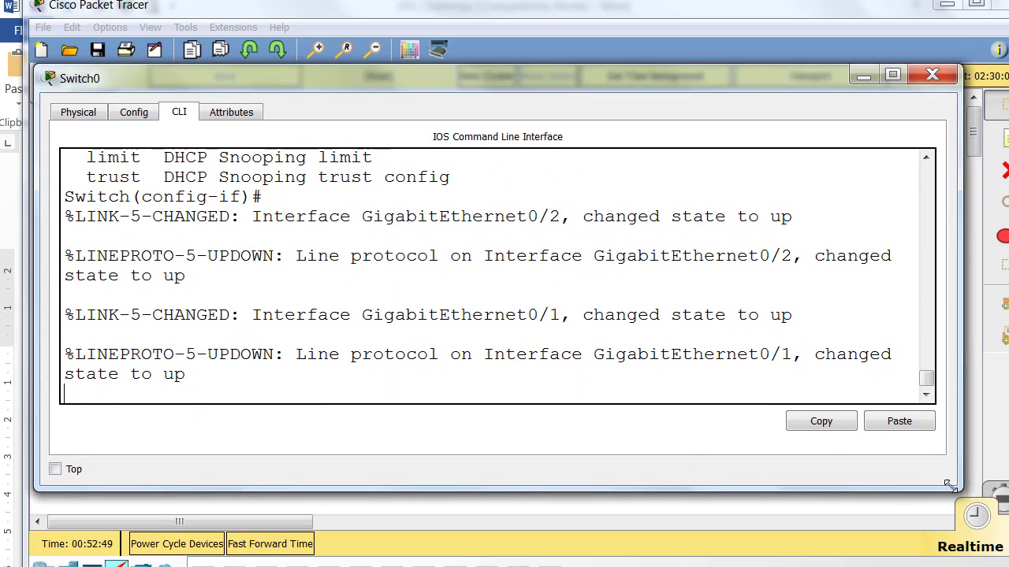
left_click_drag(936, 491, 937, 566)
key("Return")
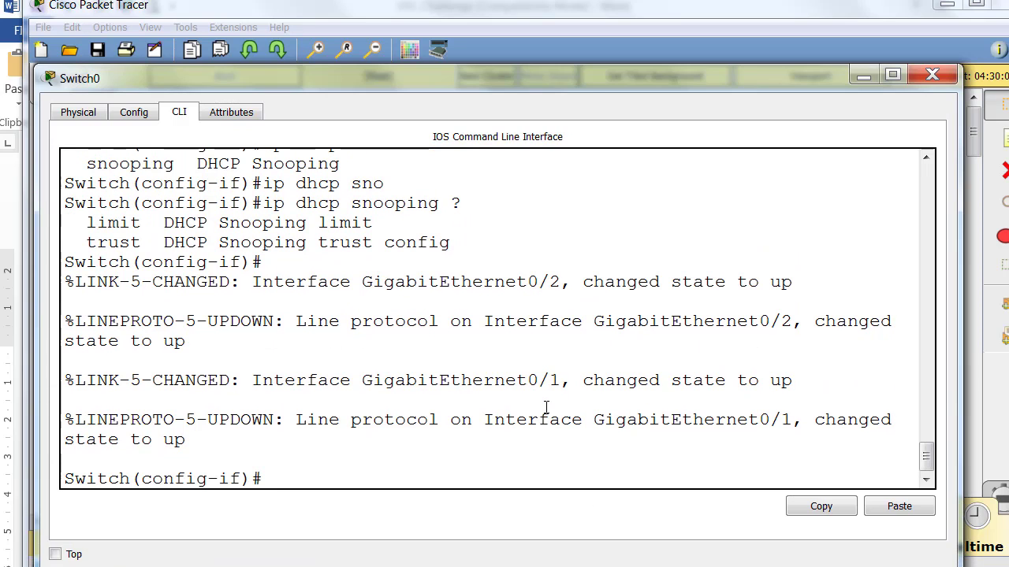
type("exi")
key("Return")
key("Return")
key("Return")
key("Return")
key("Return")
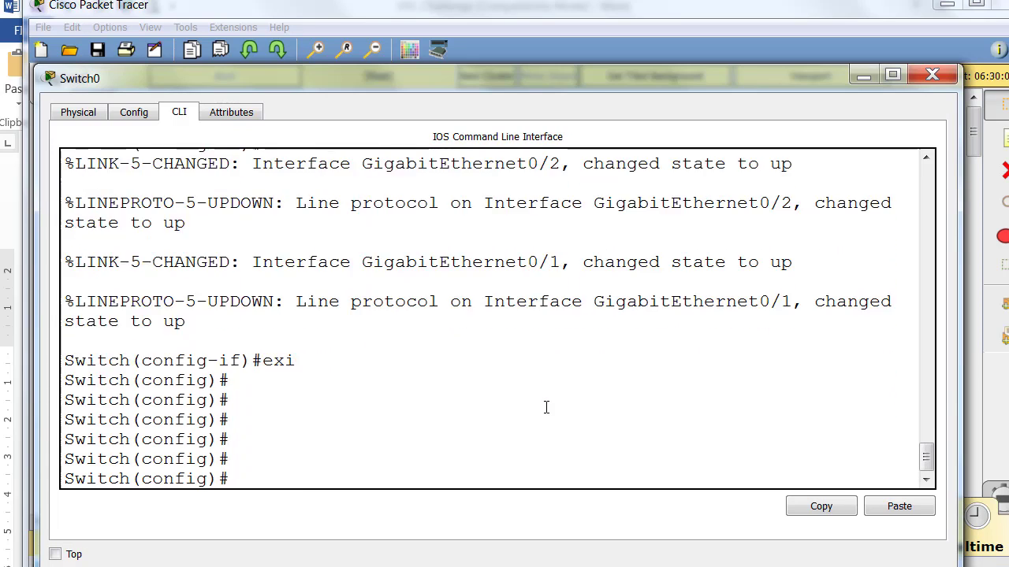
Enable DHCP snooping globally with 'ip dhcp snooping' and for VLAN 1.
type("ip dhcp sh")
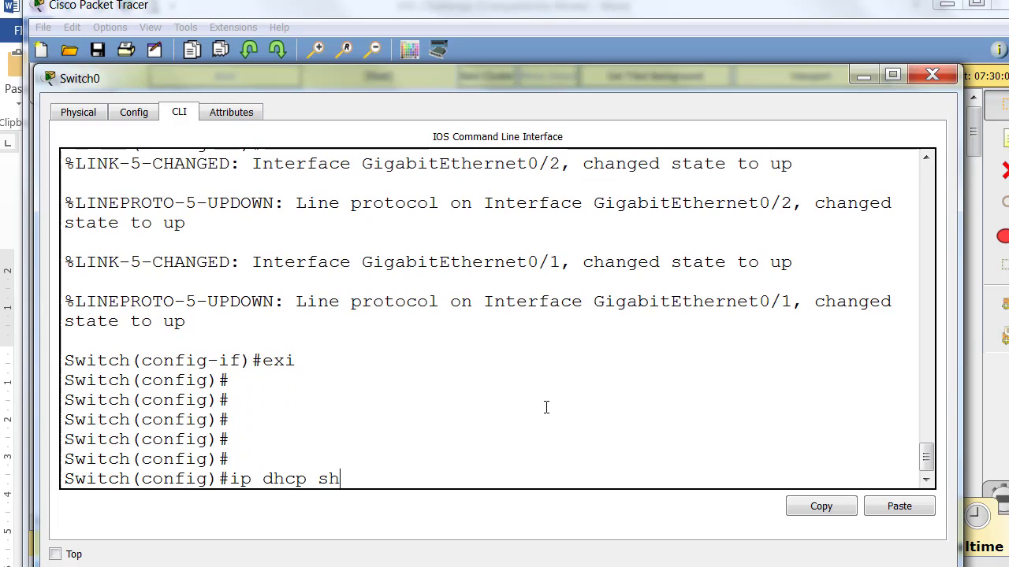
key("BackSpace")
type("noo")
key("Tab")
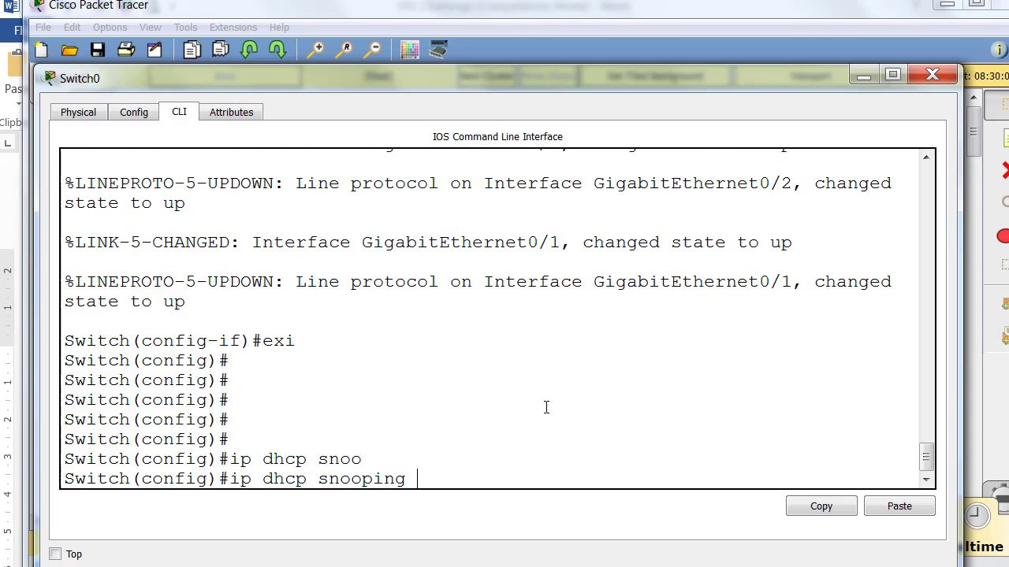
key("Return")
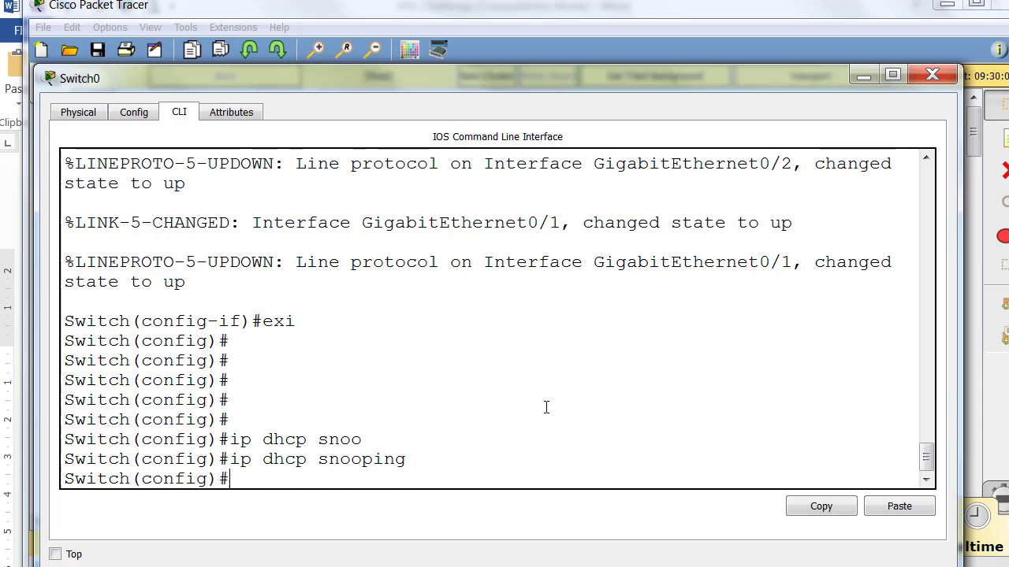
key("Up")
type("vlan 1")
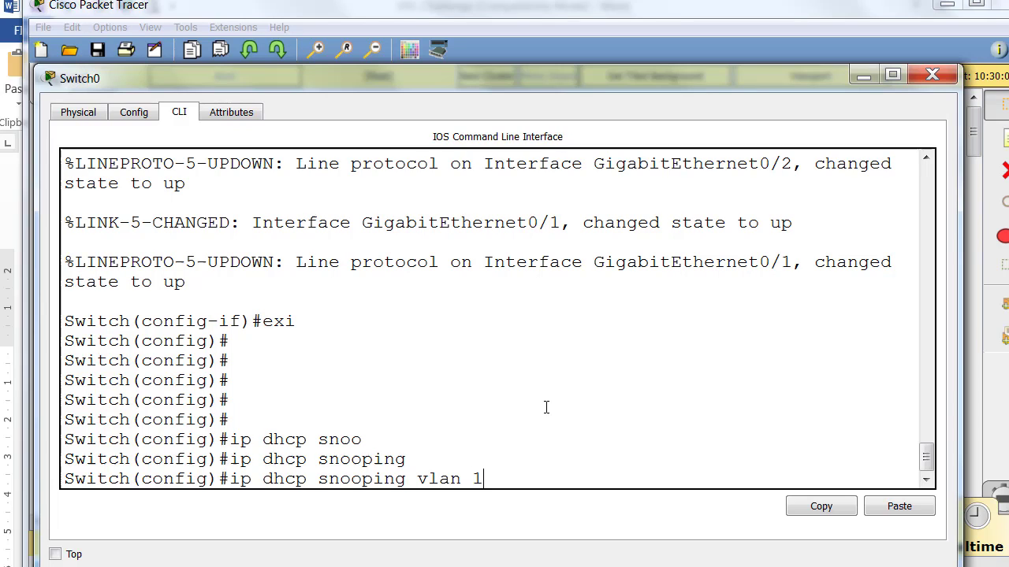
key("Return")
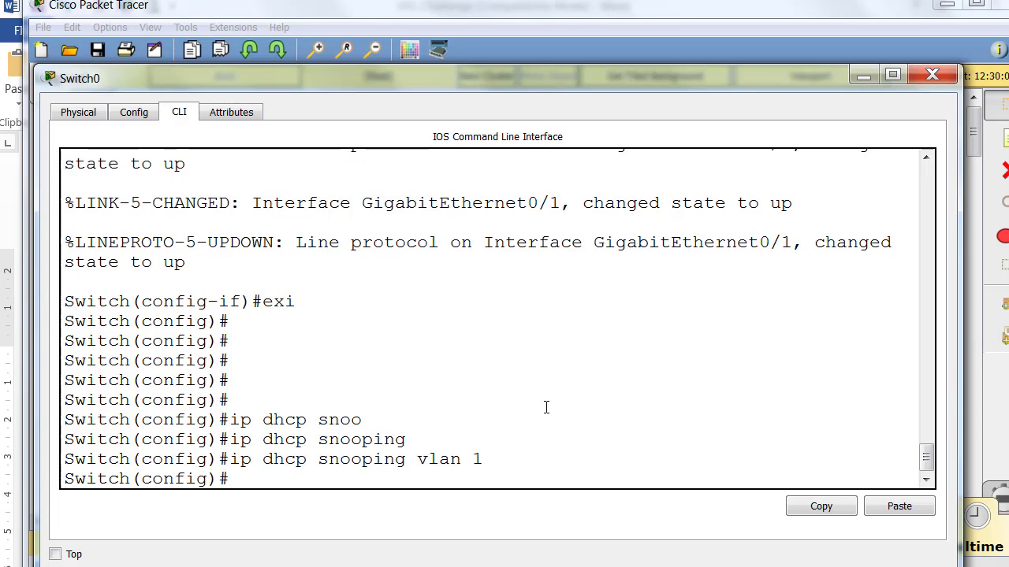
Under 'int g0/1', enter 'ip dhcp snooping trust' to make Gig0/1 trusted.
type("int g0")
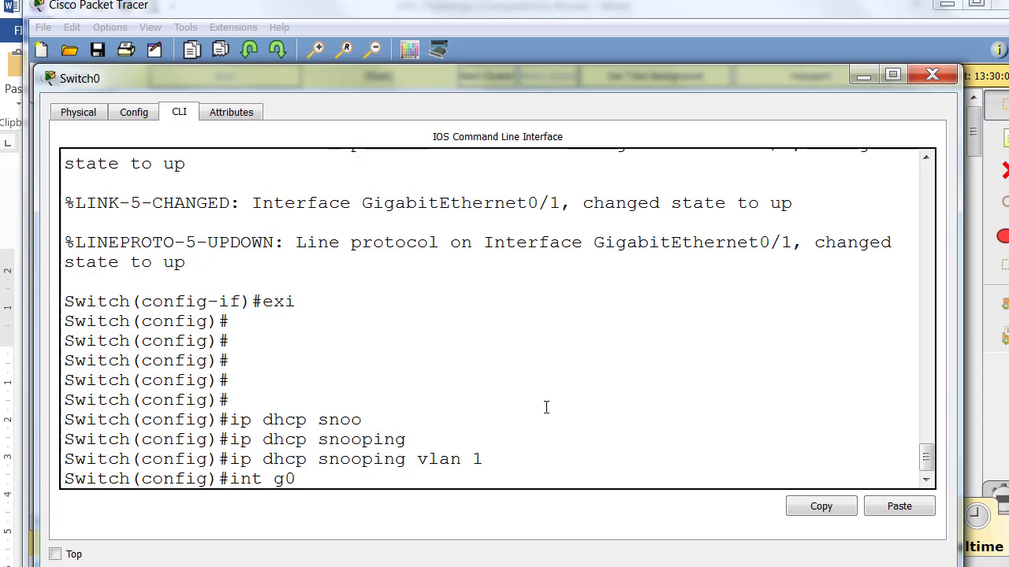
type("/1")
key("Return")
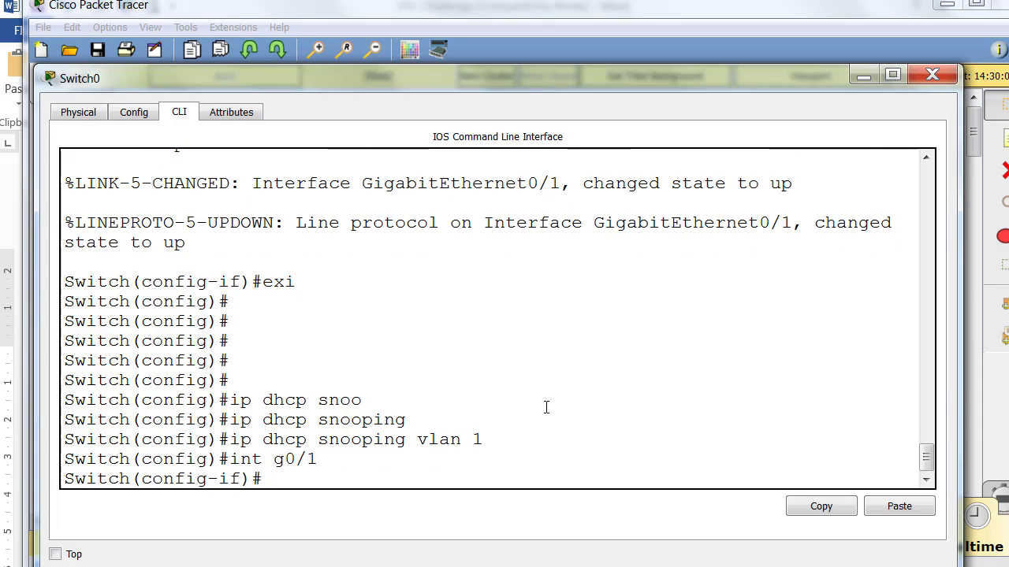
type("ip dhcp sn")
key("Tab")
type("?")
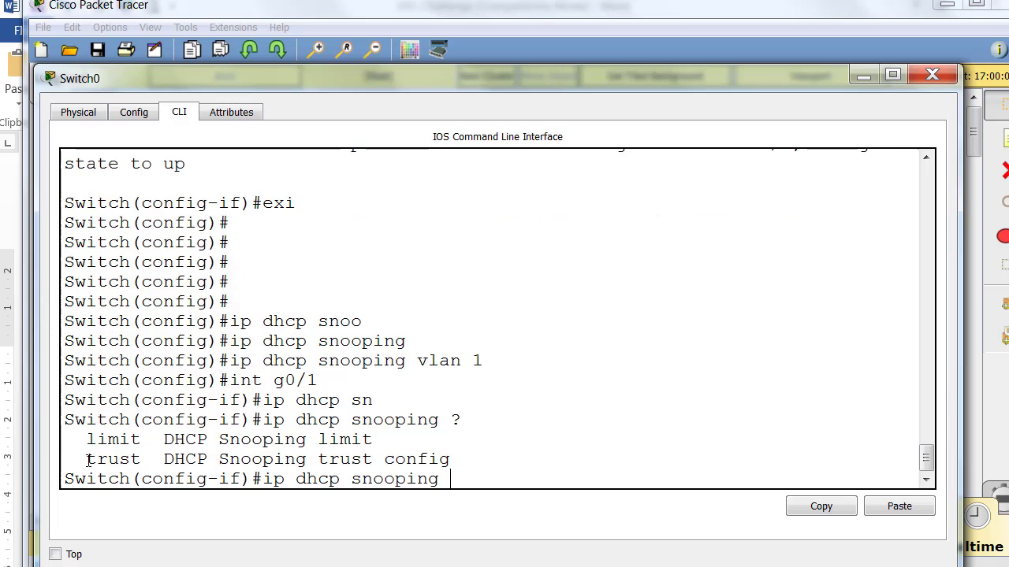
left_click_drag(85, 460, 141, 463)
left_click(458, 479)
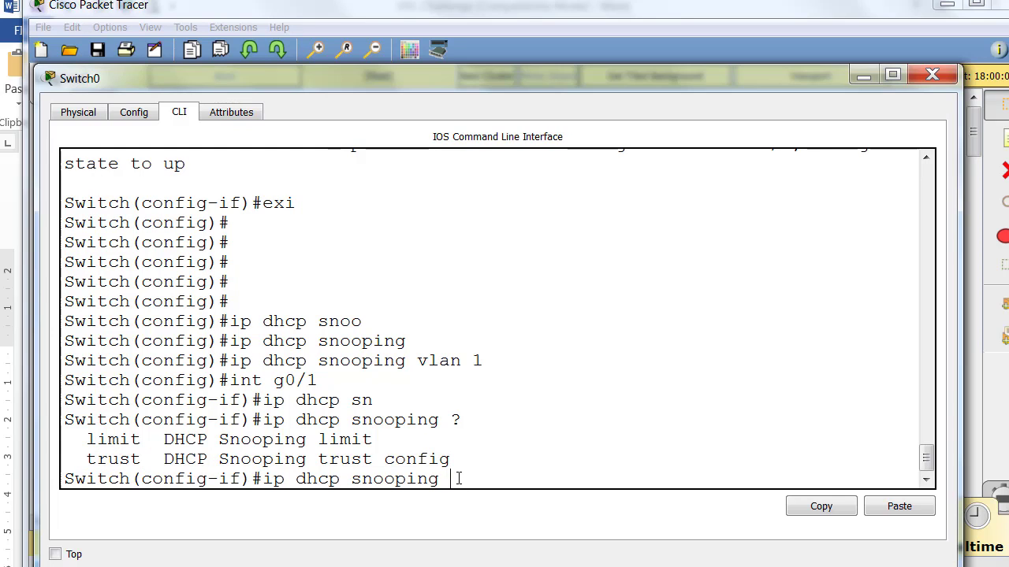
type("trust")
key("Return")
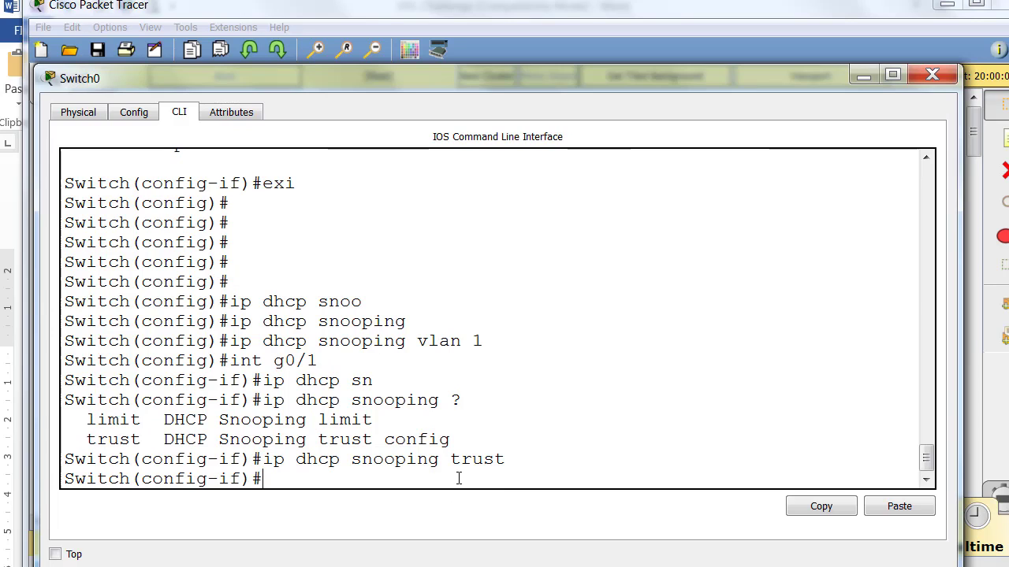
Set PC0 to obtain its IPv4 settings by DHCP and view its FastEthernet0 settings.
left_click(864, 75)
left_click(269, 353)
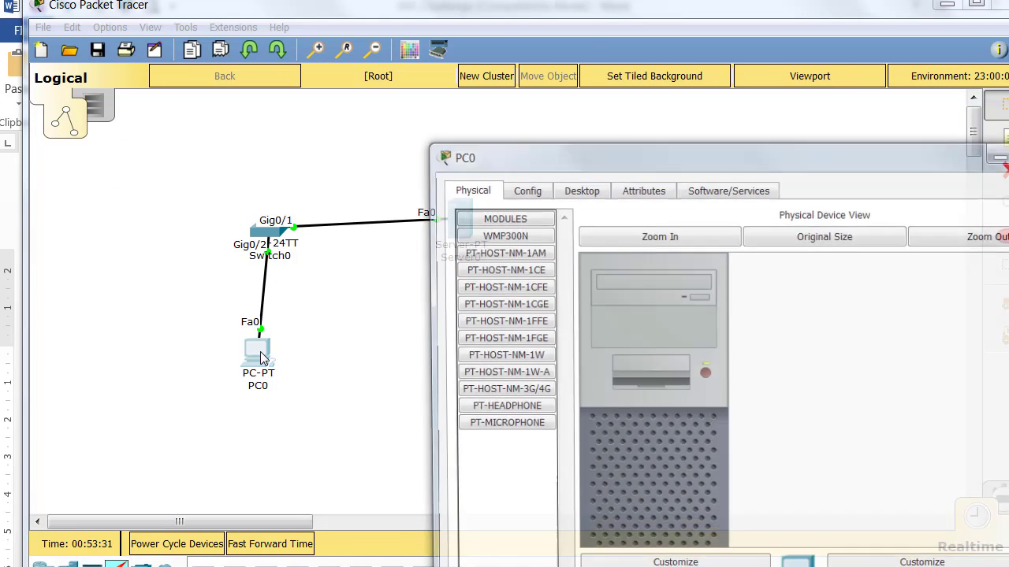
left_click_drag(503, 150, 162, 116)
left_click(186, 151)
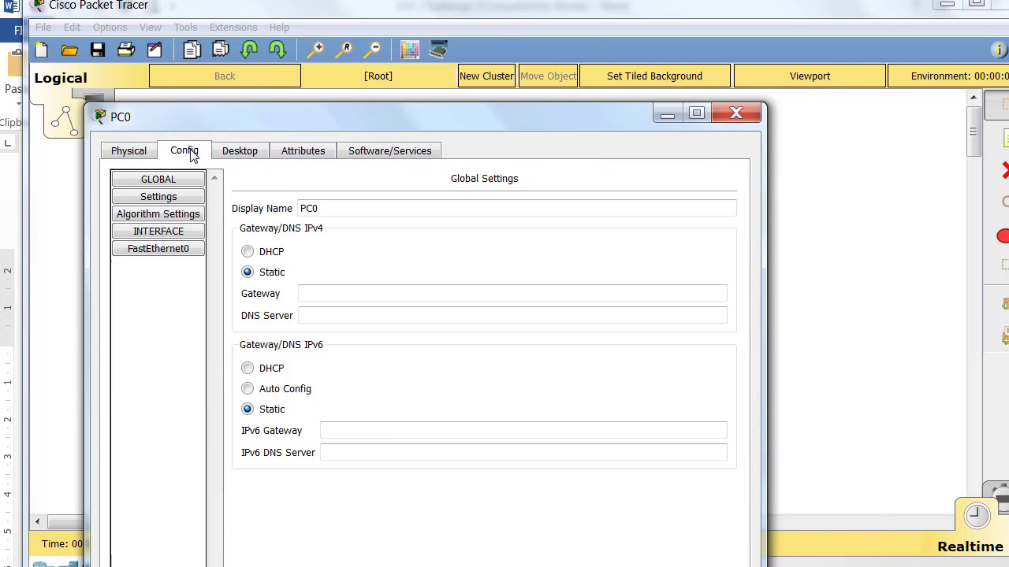
left_click(247, 252)
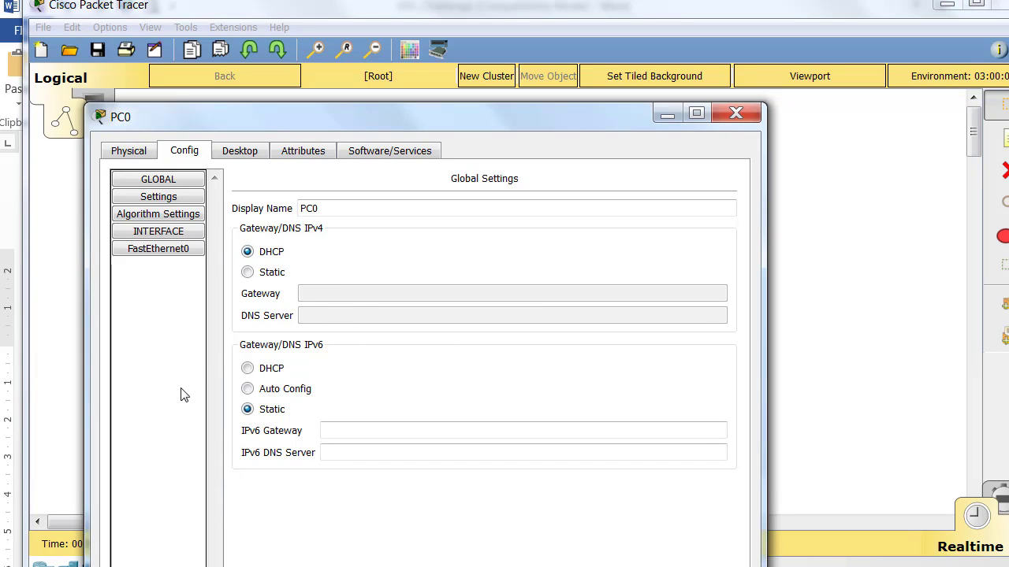
left_click(193, 253)
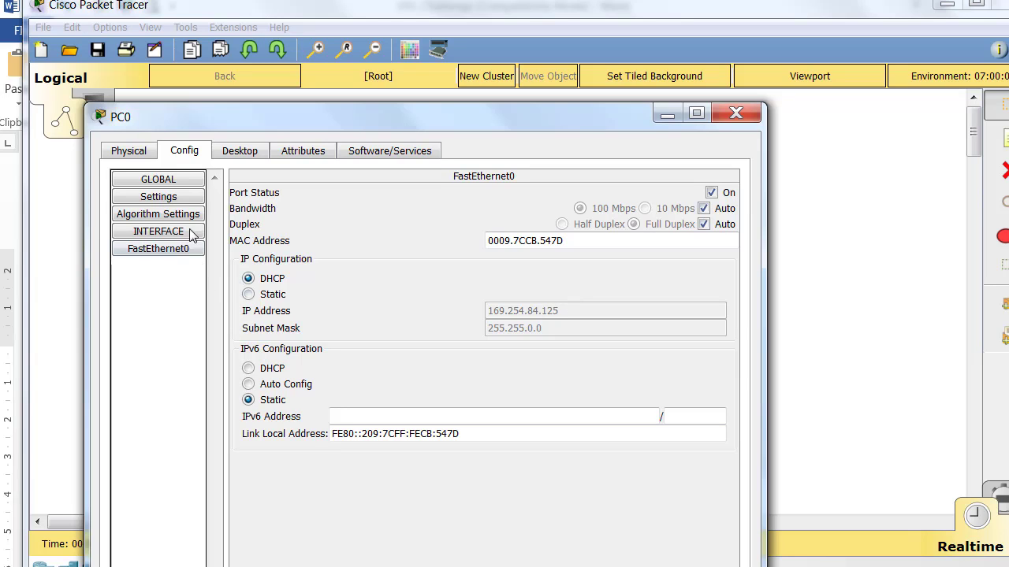
Toggle PC0's IP Configuration from Static back to DHCP, getting APIPA 169.254.84.125.
left_click(240, 152)
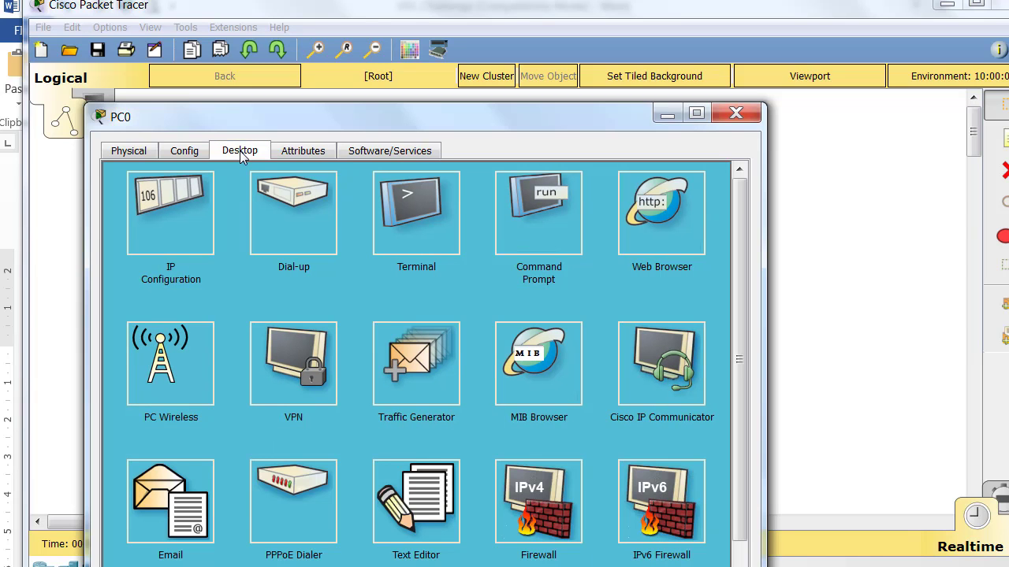
left_click(186, 195)
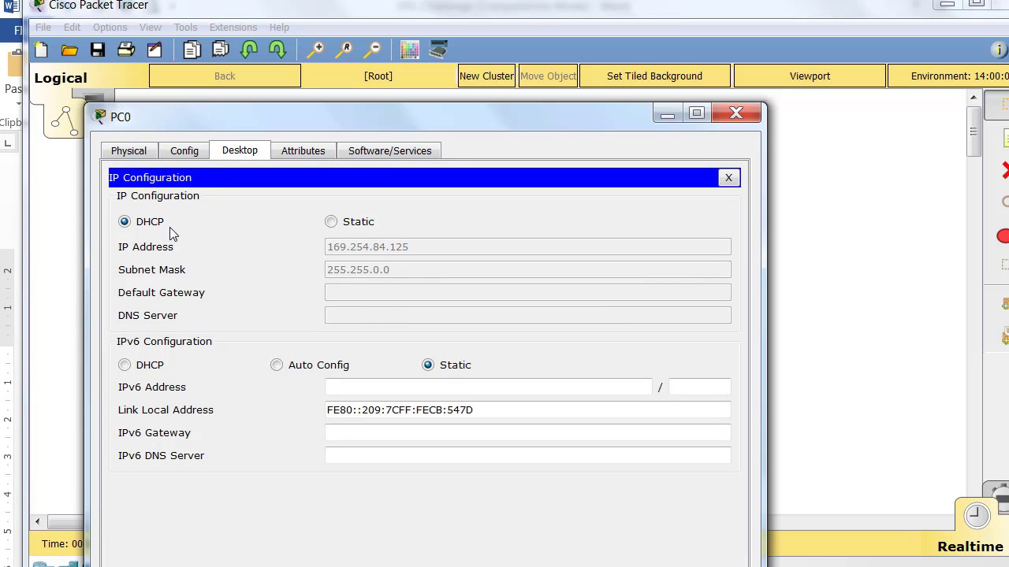
left_click(332, 224)
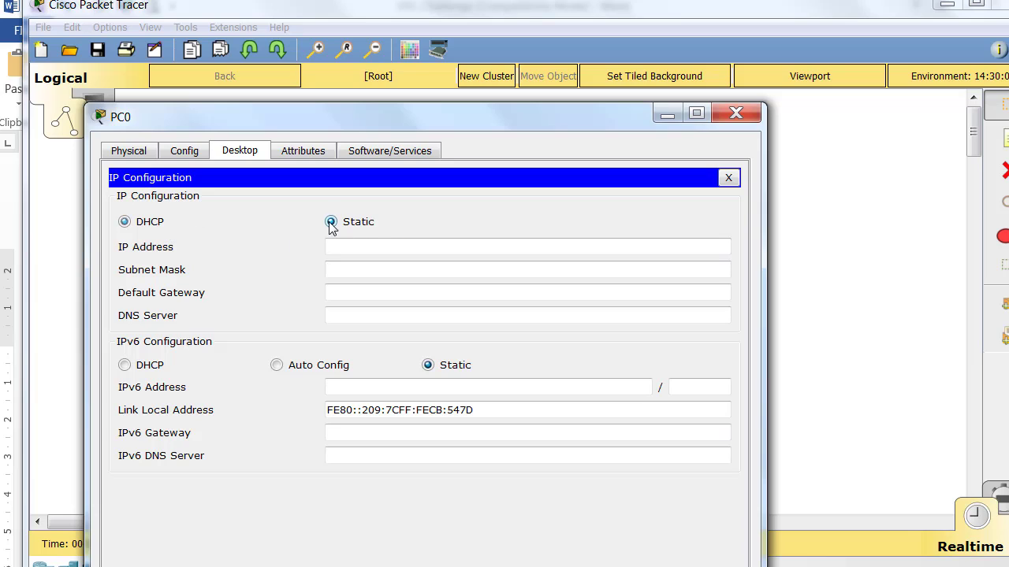
left_click(125, 223)
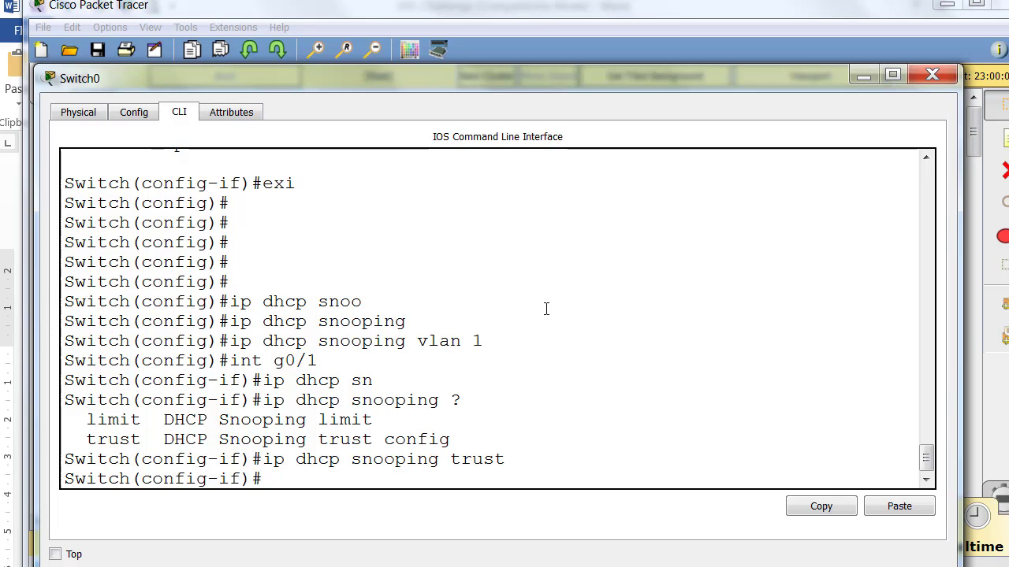
Leave config mode with 'end' and run 'show ip interface brief', marking Gig0/1 and Gig0/2 up.
key("Return")
type("end")
key("Return")
key("Return")
key("Return")
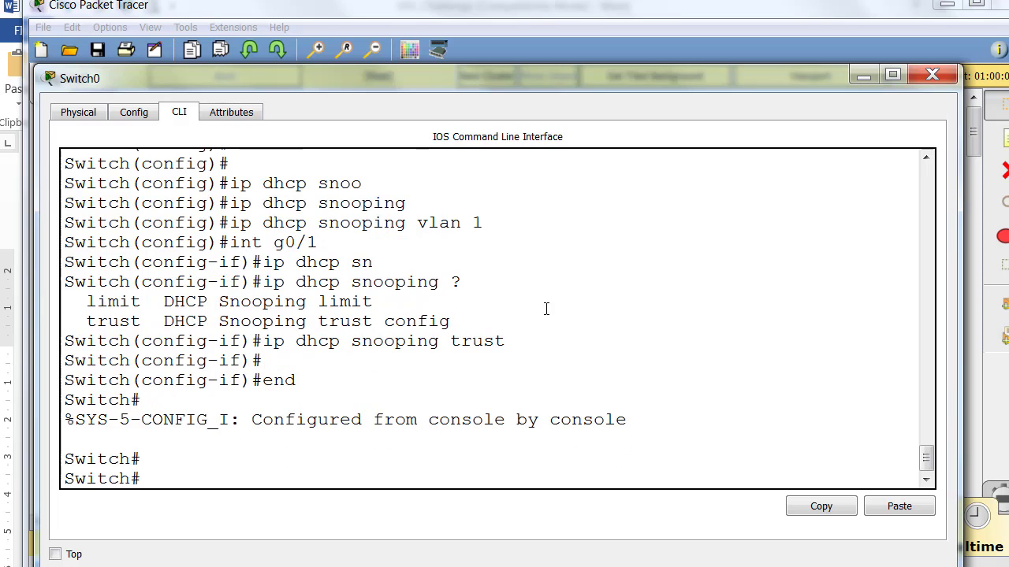
type("show")
type("t brie")
key("Return")
key("space")
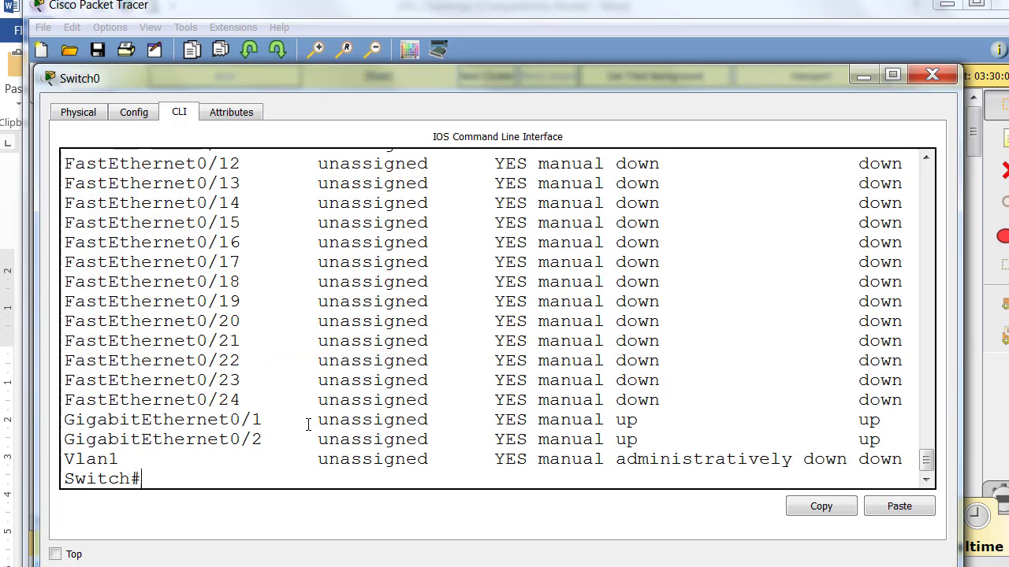
left_click_drag(317, 420, 881, 442)
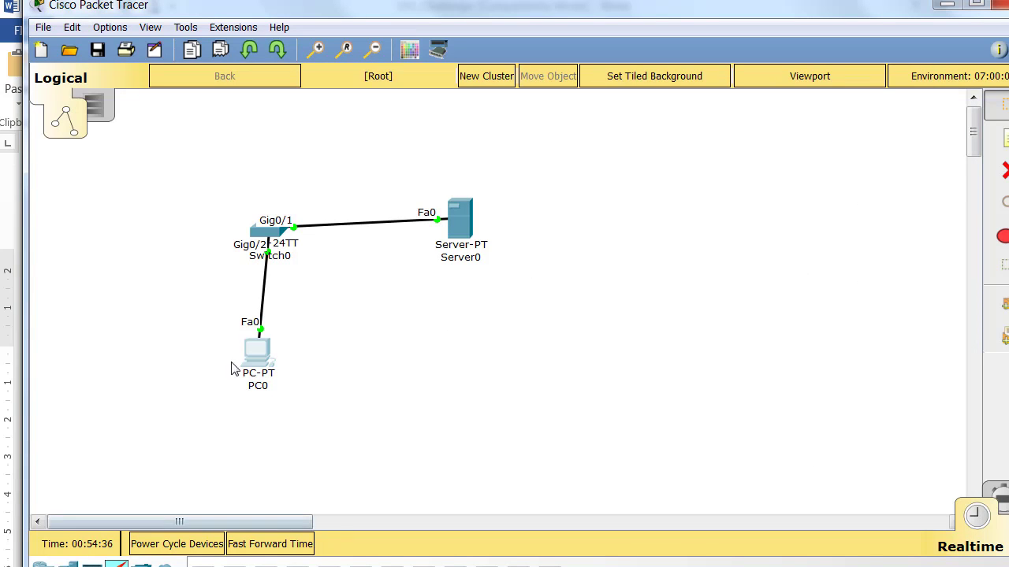
Switch Server0's DHCP service On and save serverPool: gateway 192.168.1.1, start 192.168.1.2, 254 users.
left_click(461, 219)
left_click_drag(756, 132, 260, 75)
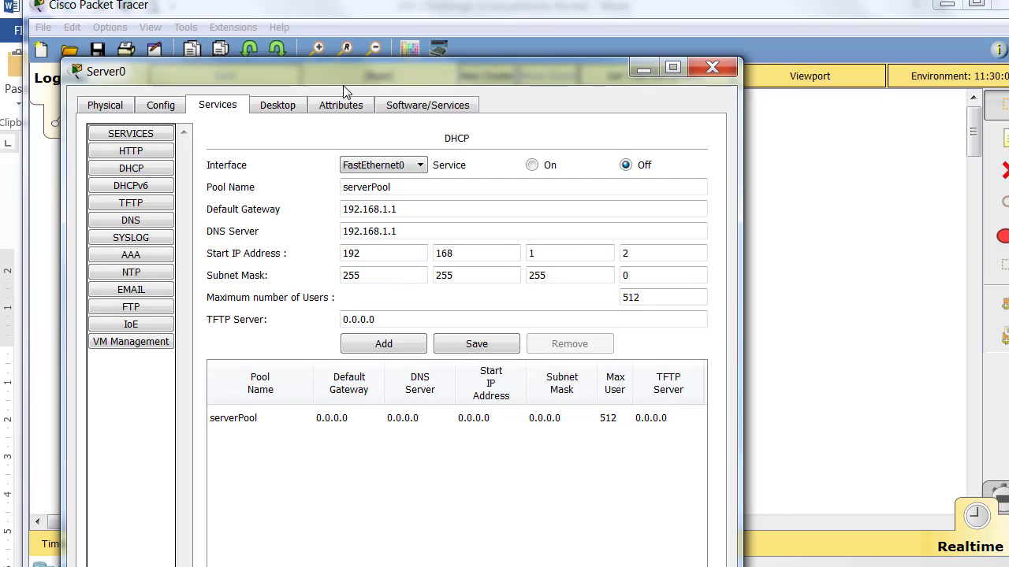
left_click_drag(343, 84, 368, 79)
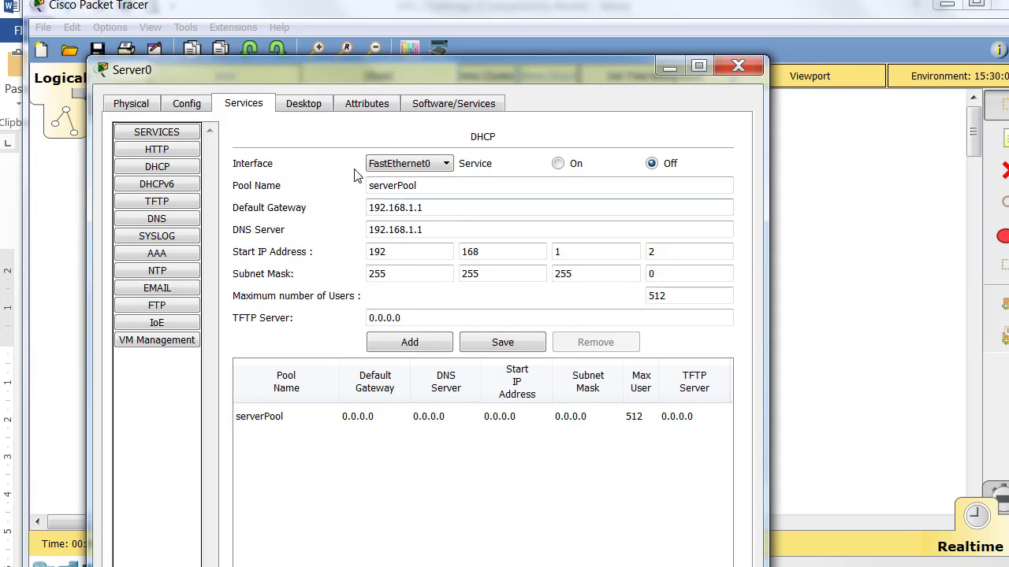
left_click(558, 165)
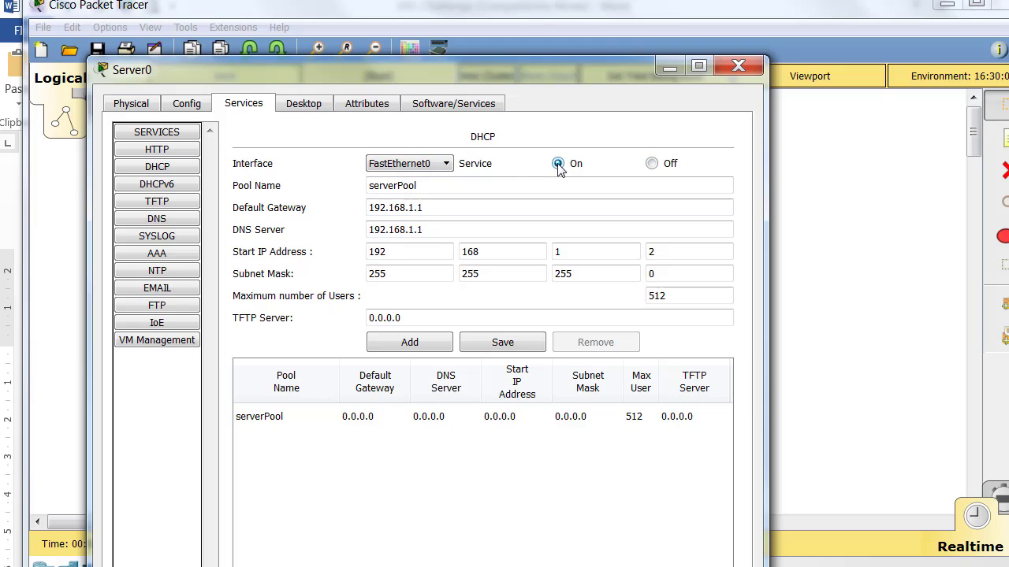
left_click(502, 344)
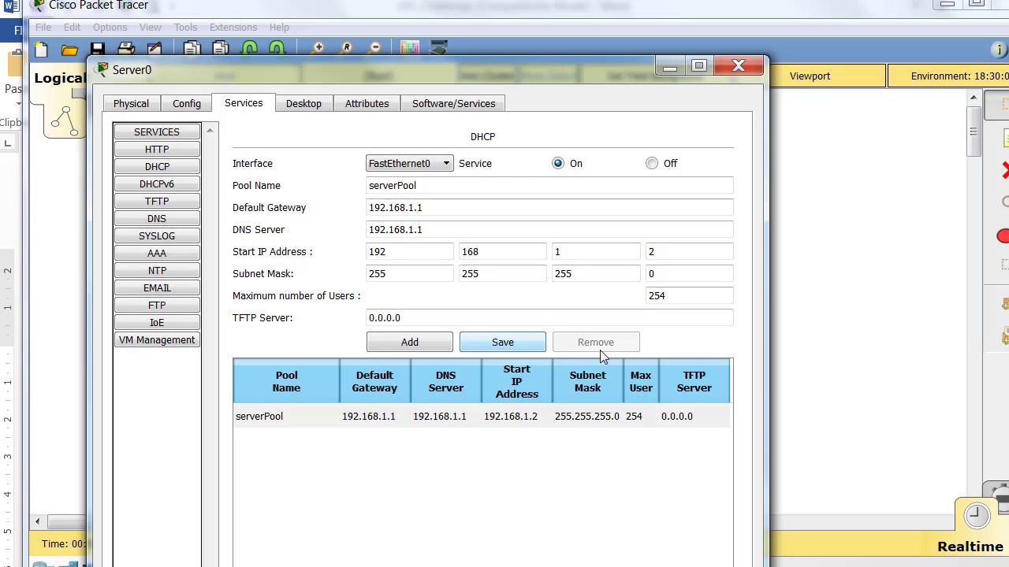
left_click(668, 71)
Toggle PC0 from Static to DHCP so it leases 192.168.1.3/255.255.255.0 with gateway 192.168.1.1.
left_click(266, 348)
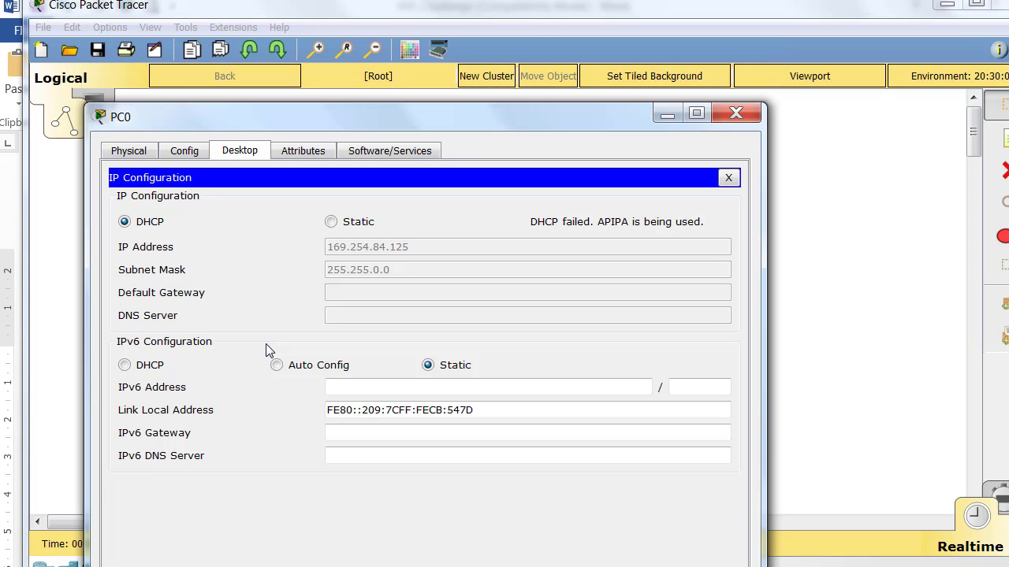
left_click(331, 222)
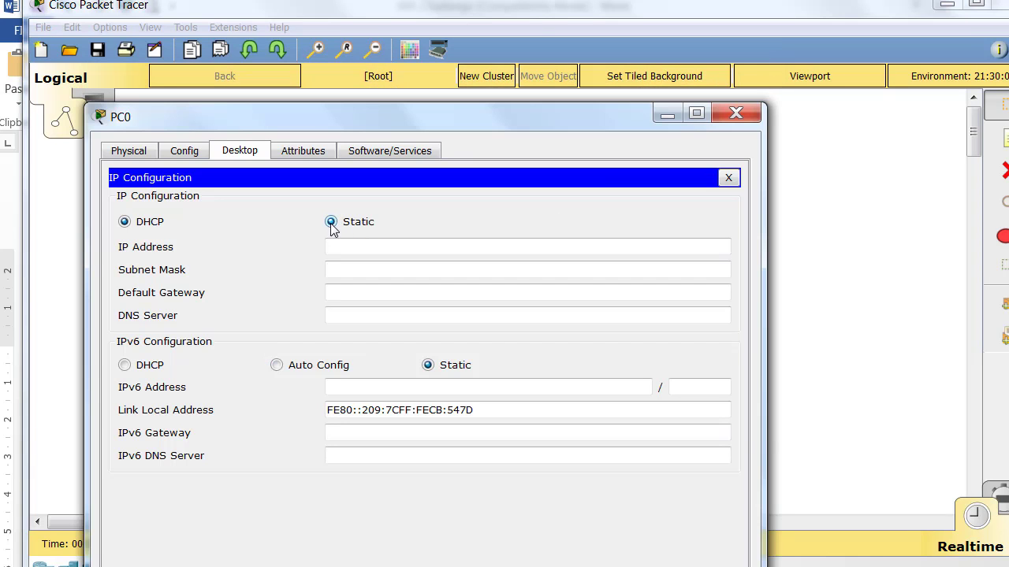
left_click(124, 222)
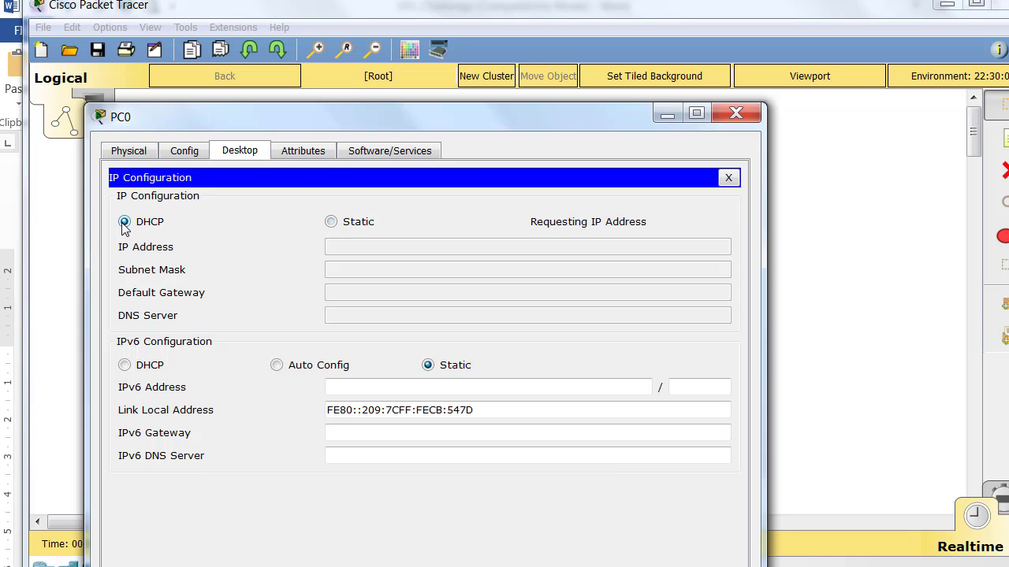
left_click_drag(315, 121, 285, 82)
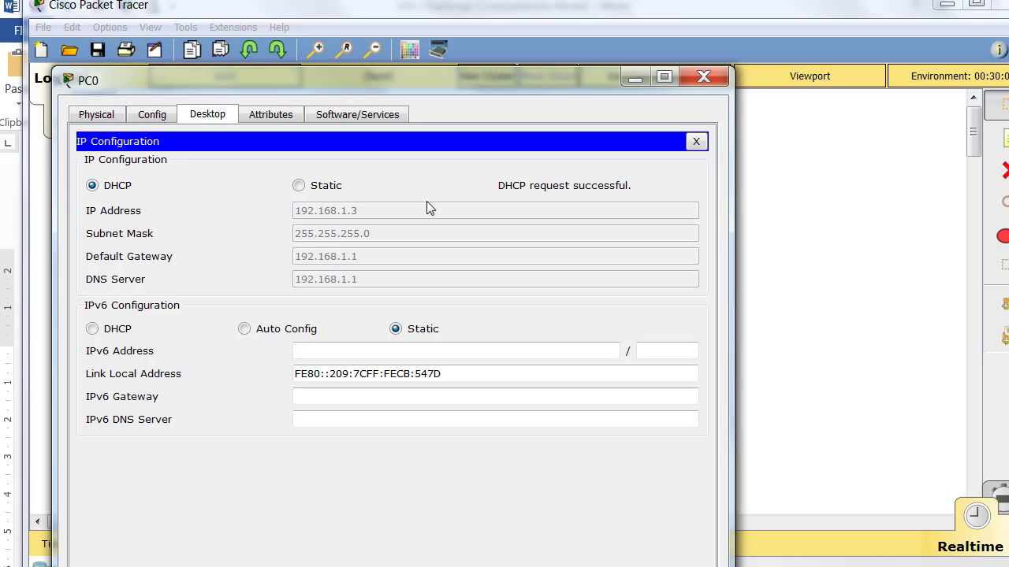
left_click(832, 306)
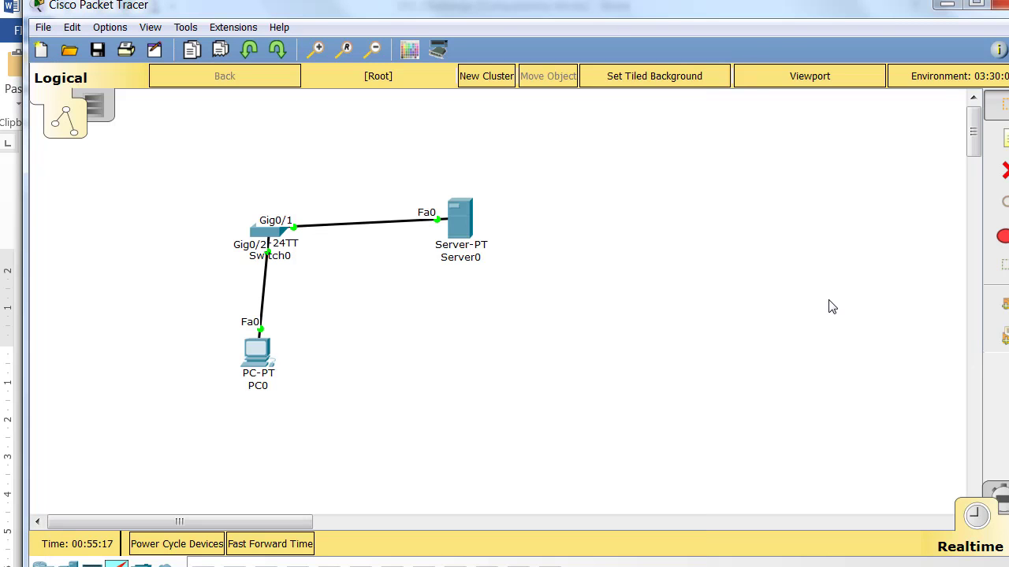
Run 'show ip dhcp snooping' on Switch0, marking VLAN 1, trusted Gig0/1 and untrusted Gig0/2.
left_click(275, 240)
left_click(353, 367)
key("Return")
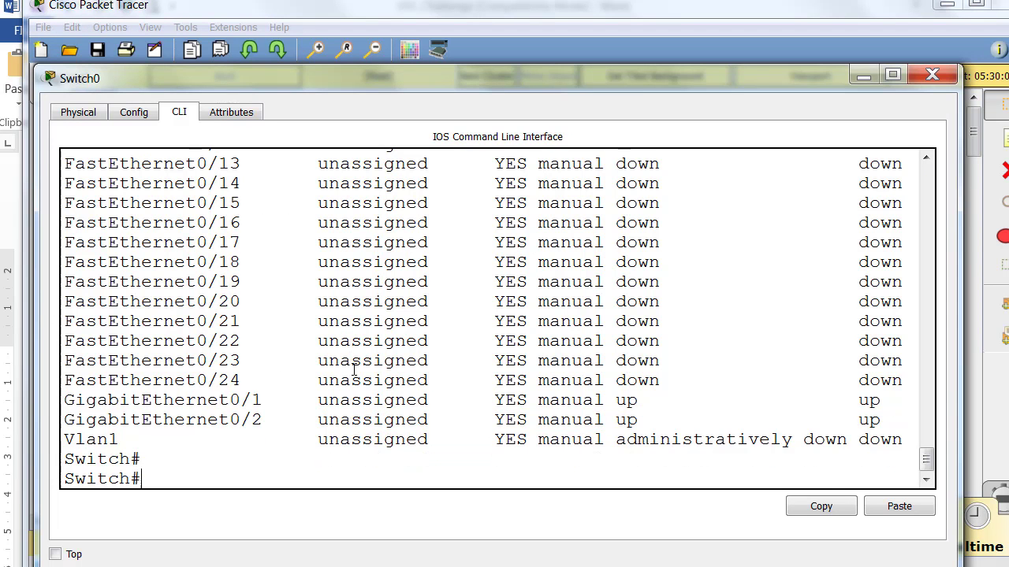
type("show ip dhc")
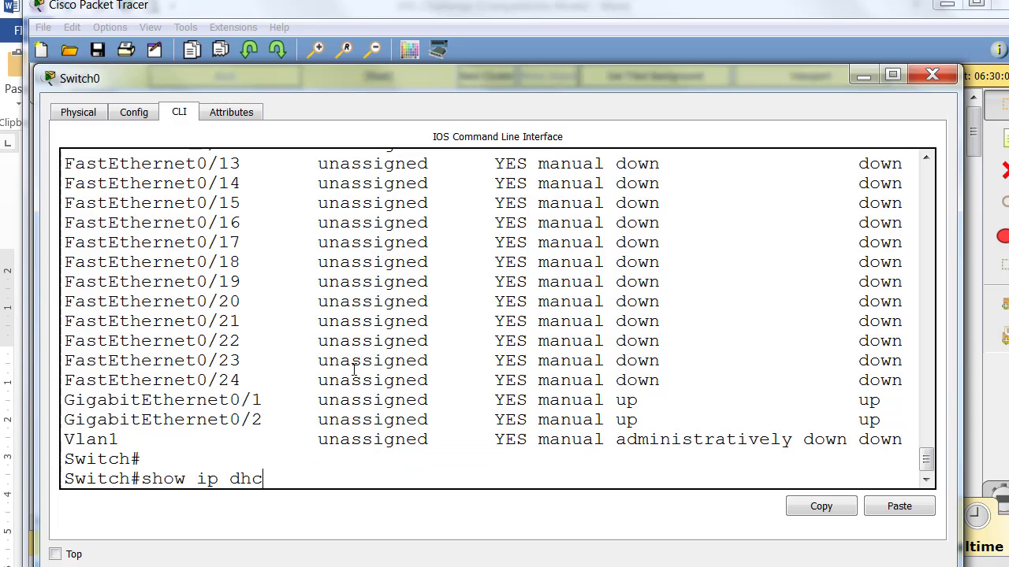
type("p snoo")
key("Tab")
key("Return")
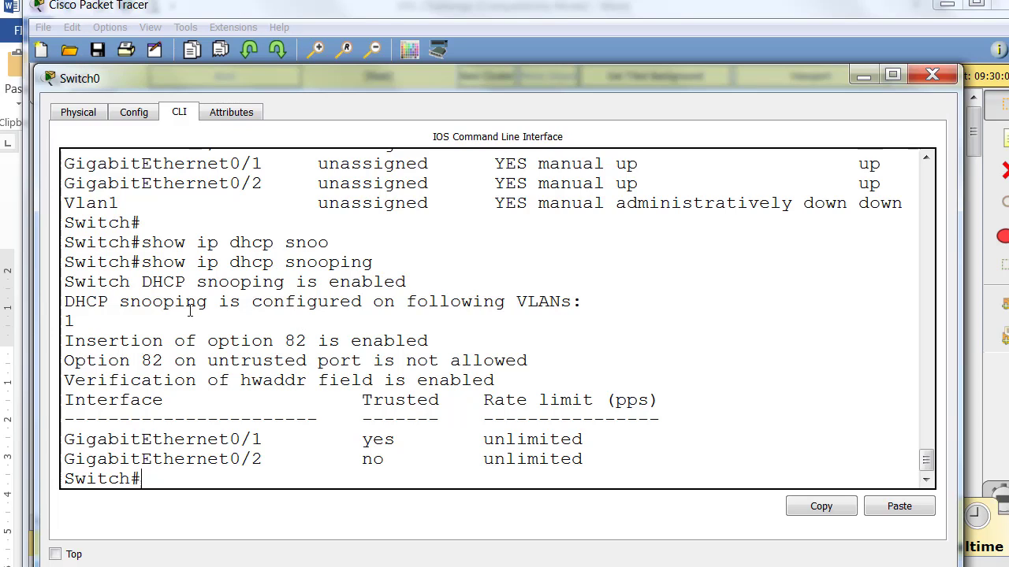
left_click_drag(67, 440, 596, 441)
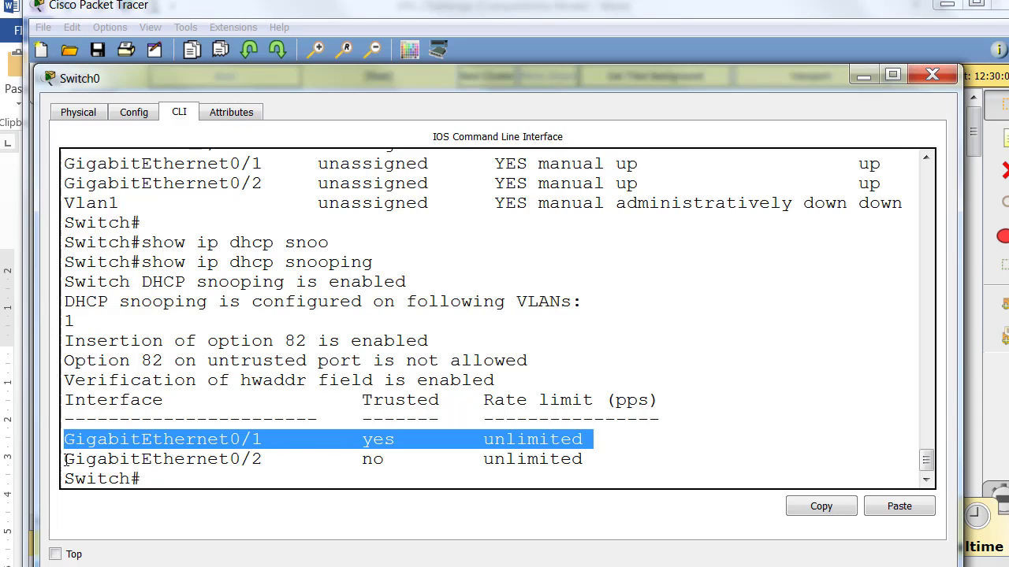
left_click_drag(68, 461, 583, 469)
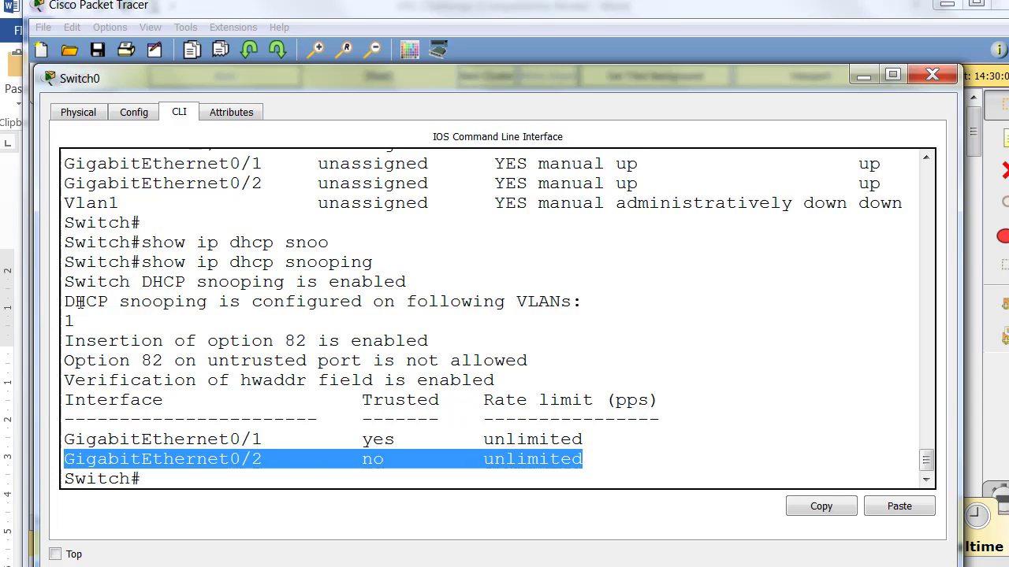
left_click_drag(76, 302, 99, 320)
left_click(187, 396)
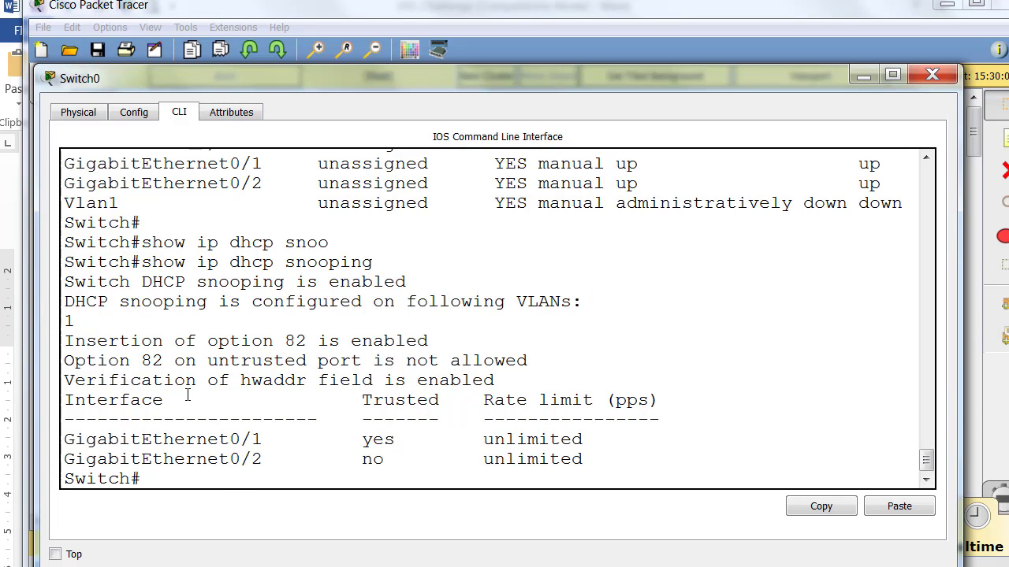
key("Up")
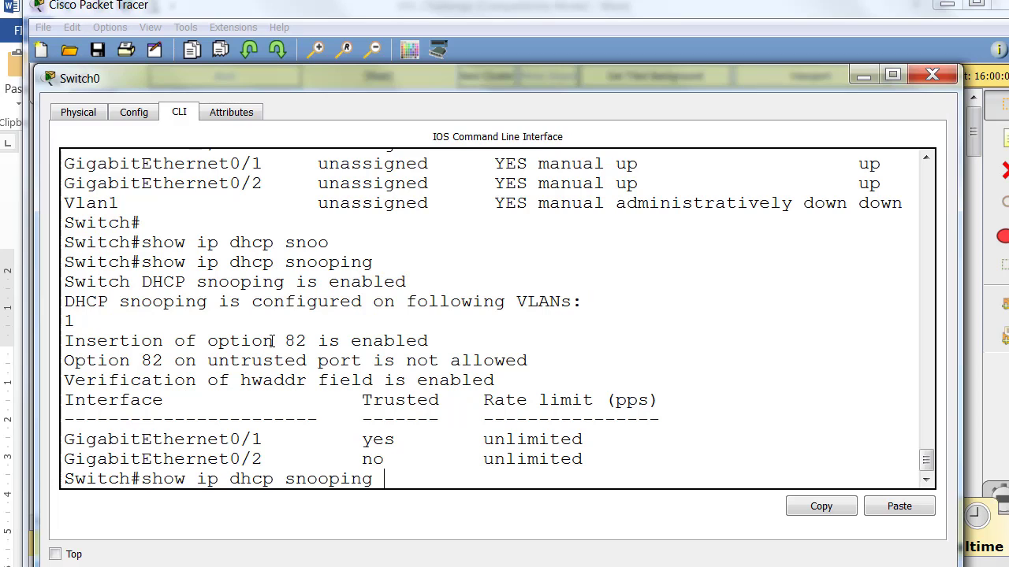
type("?")
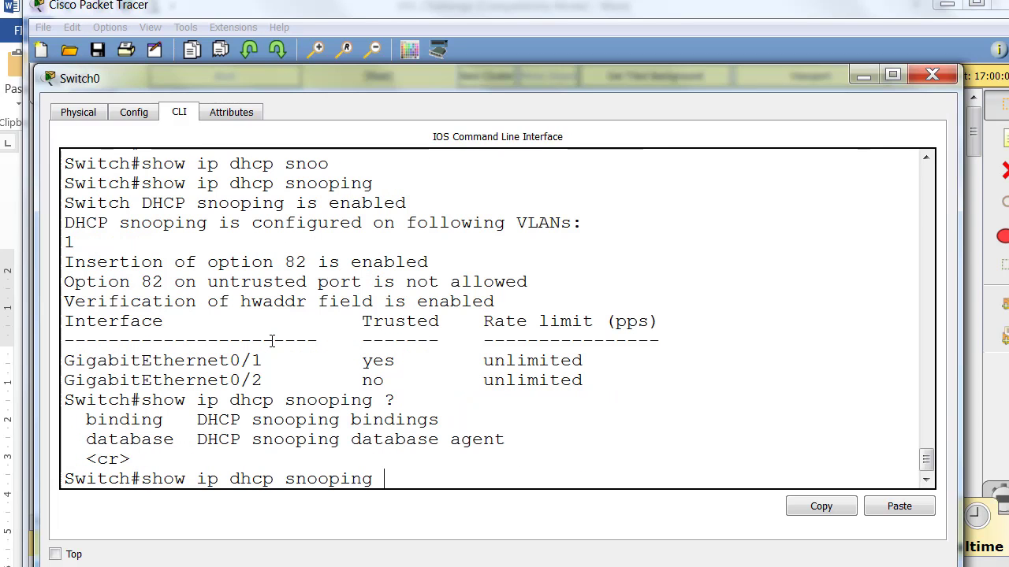
type("binding")
Run 'show ip dhcp snooping binding' and highlight PC0's 192.168.1.3 entry on Gig0/2, VLAN 1.
key("Return")
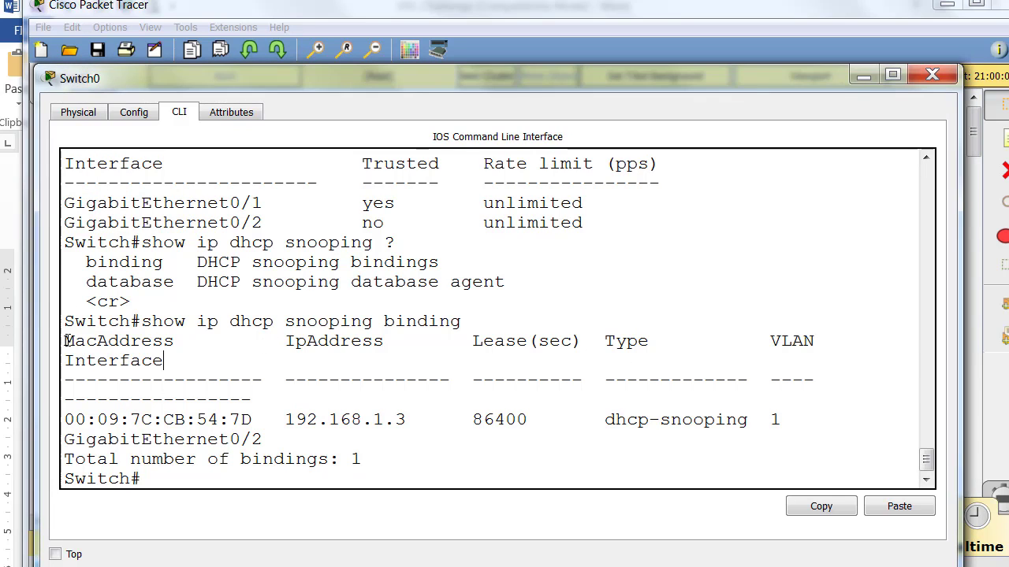
left_click_drag(66, 419, 802, 416)
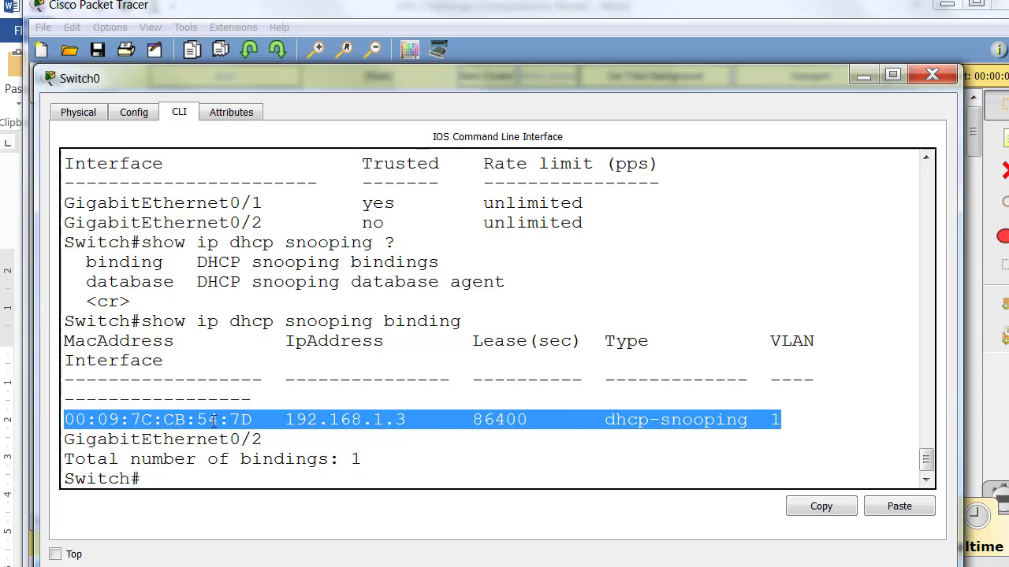
left_click_drag(260, 420, 200, 420)
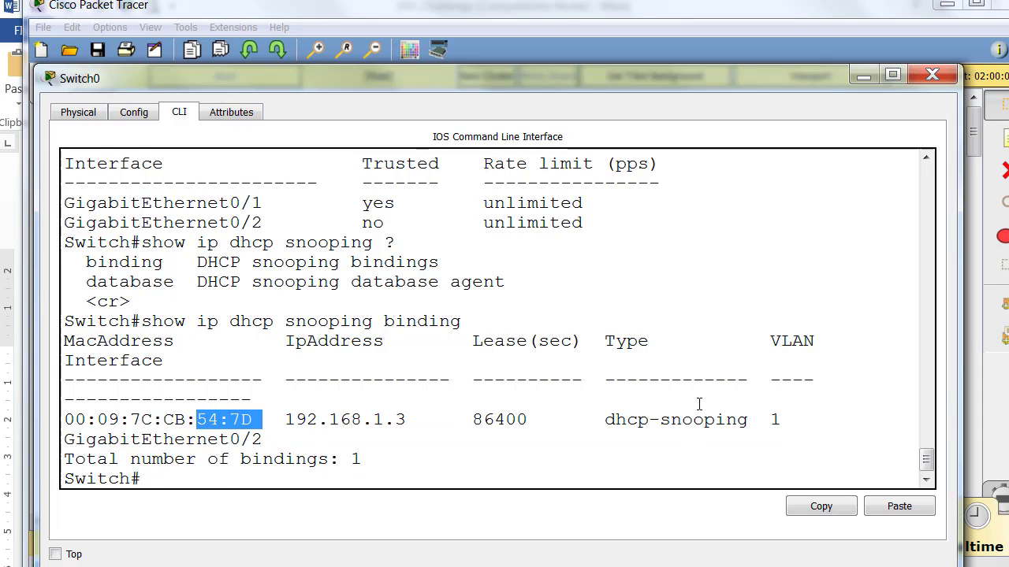
left_click(863, 75)
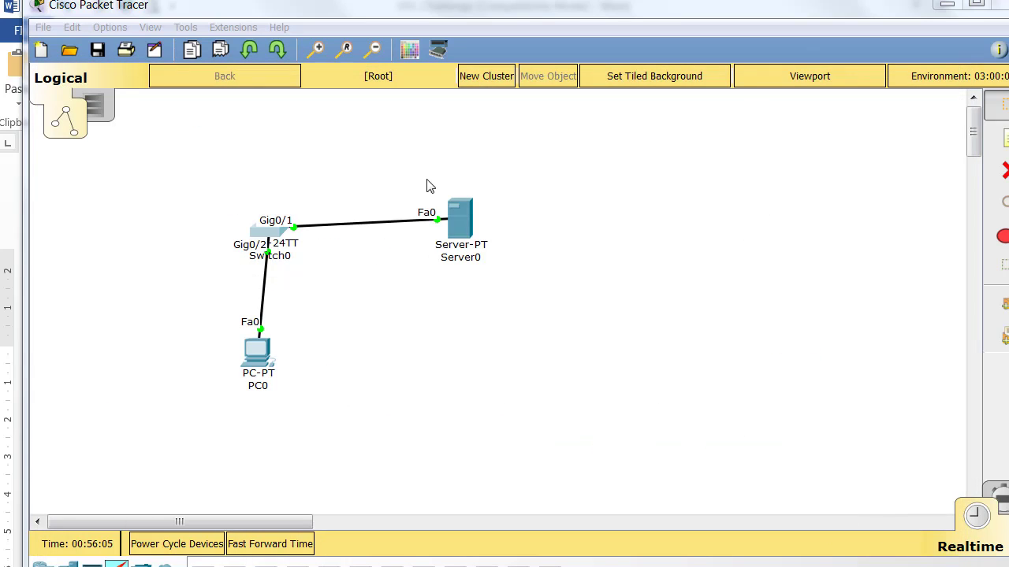
left_click(264, 356)
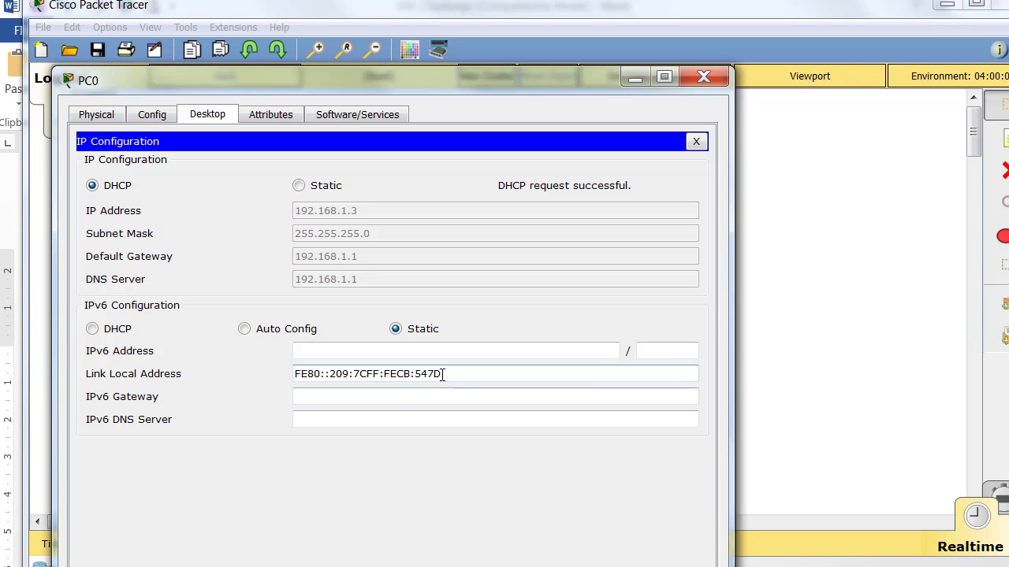
left_click_drag(441, 373, 416, 374)
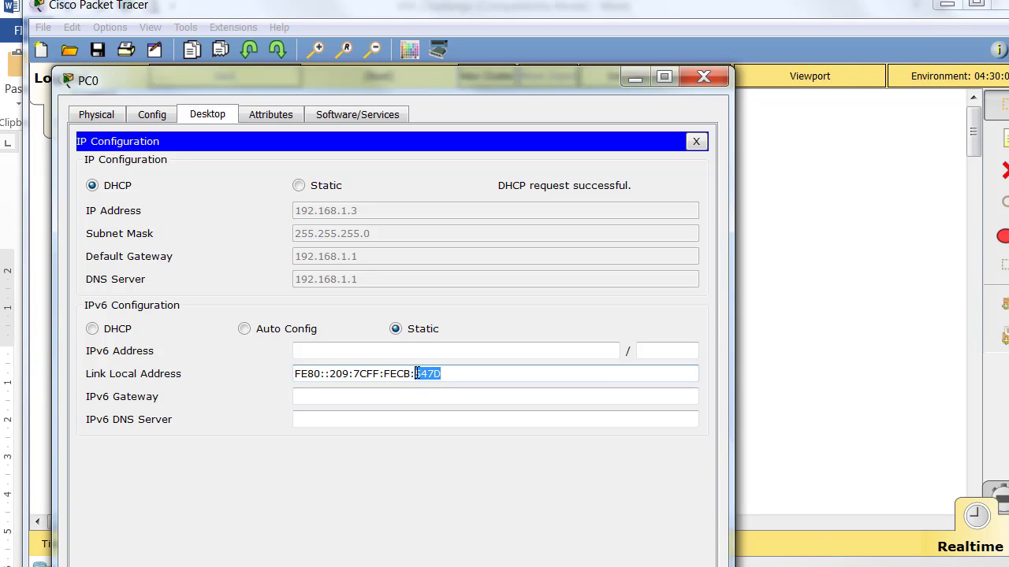
left_click(833, 376)
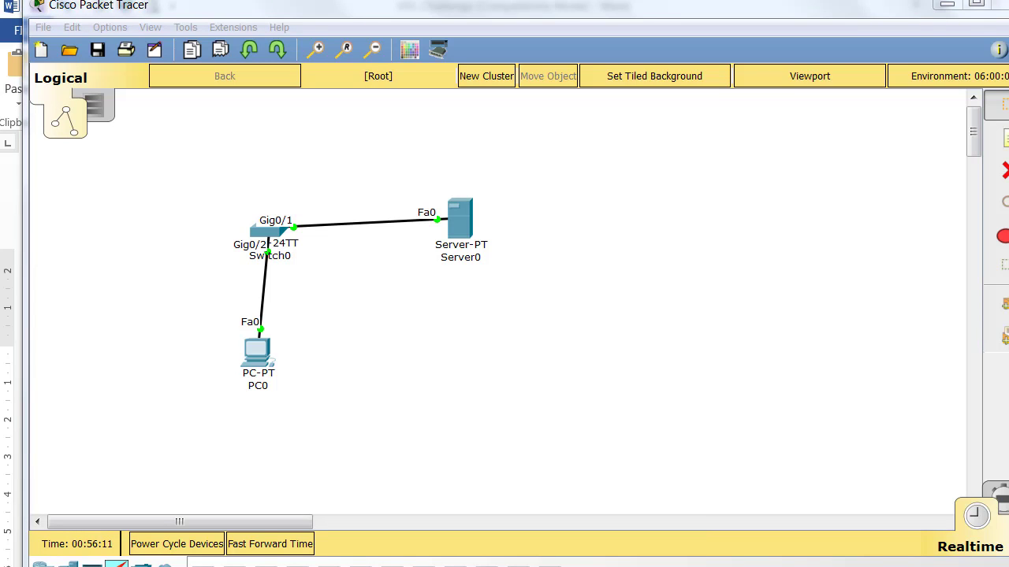